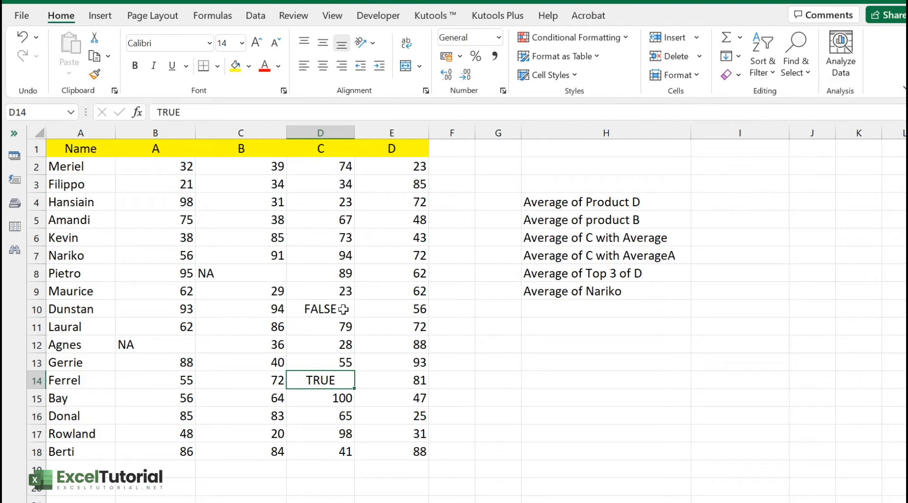
- Examine the NA text entries in the product A and product B columns
click(229, 275)
click(157, 342)
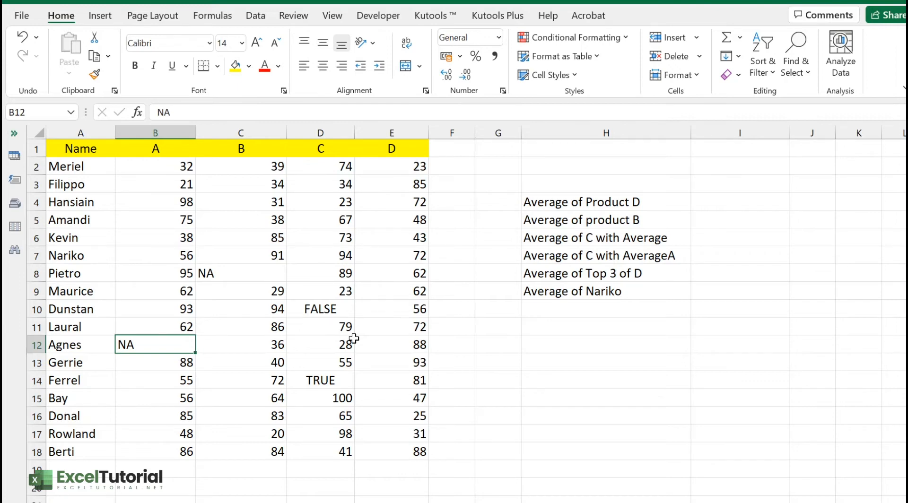
double_click(742, 204)
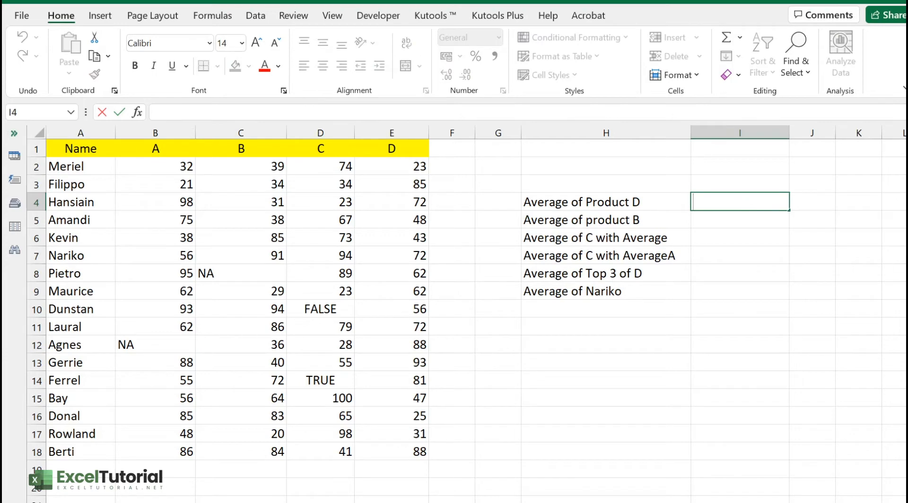
text(=)
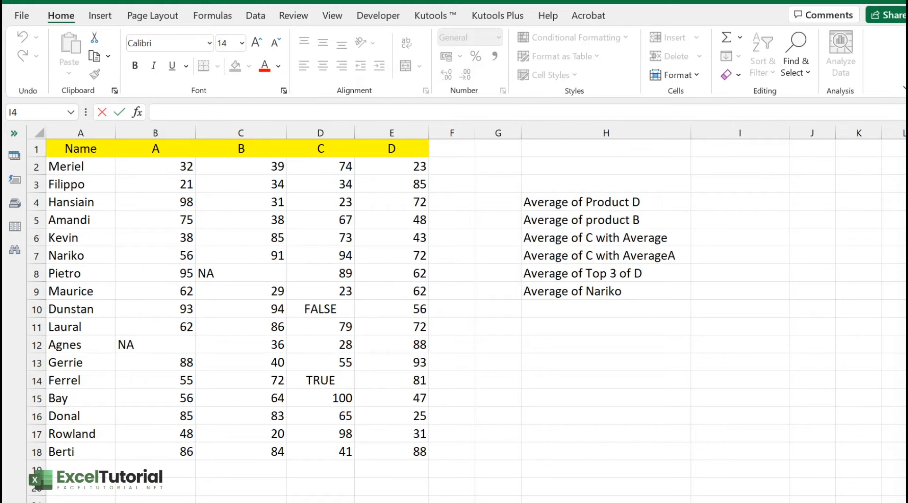
click(747, 204)
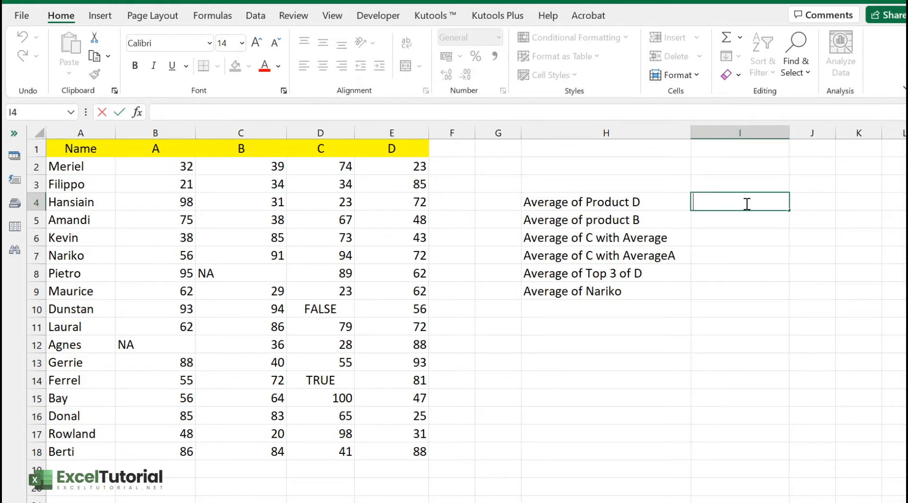
- Examine the Product D label in H4, the name list and the Product D values in E2:E18
click(624, 204)
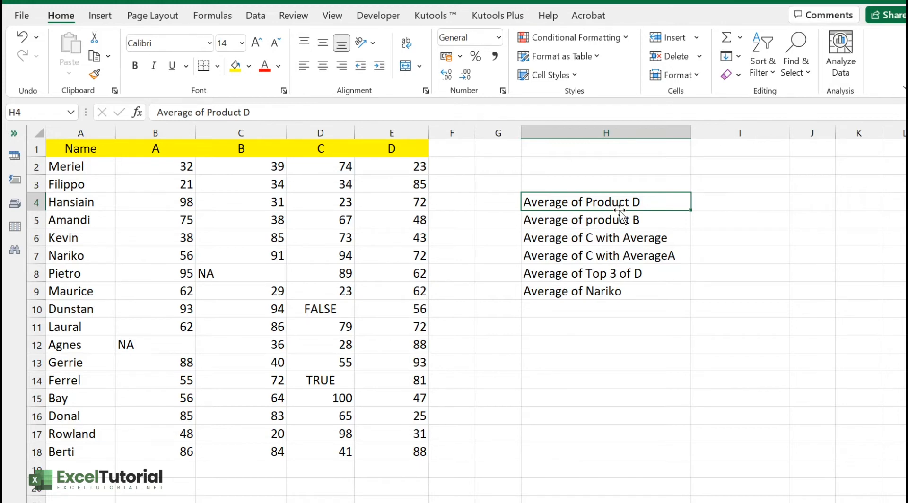
click(759, 203)
click(570, 200)
click(419, 168)
drag(420, 188, 397, 452)
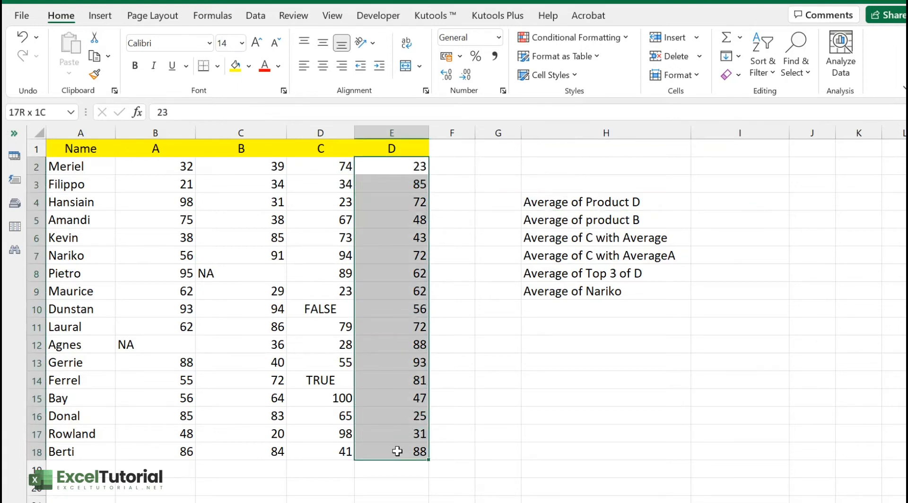
drag(81, 168, 90, 442)
drag(414, 166, 415, 445)
click(714, 206)
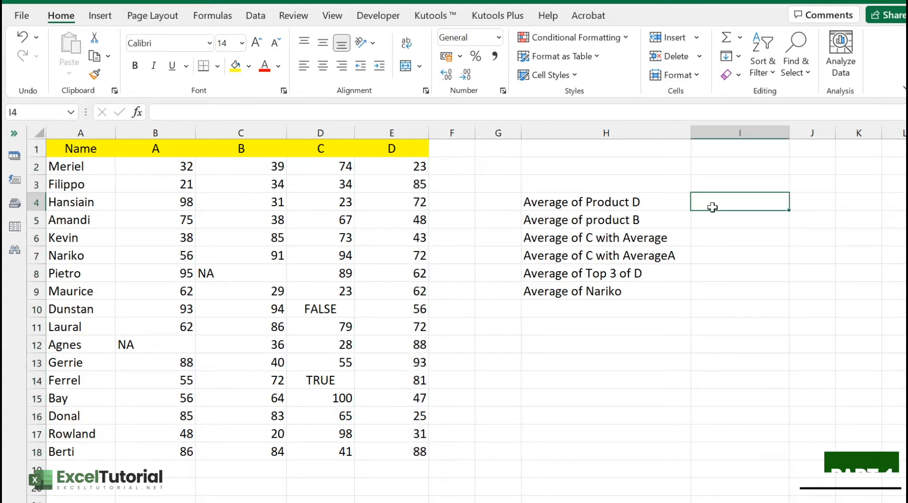
click(409, 172)
drag(409, 172, 423, 450)
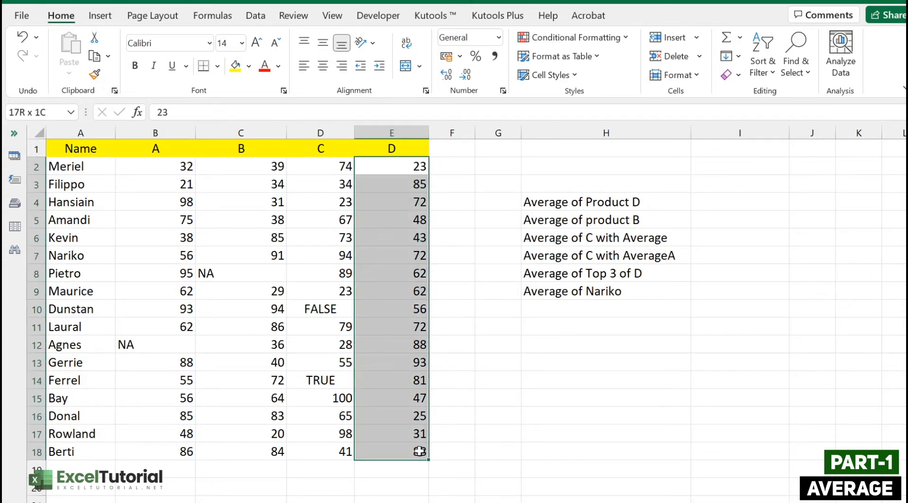
- Start a formula in I4 that divides the sum of E2:E18, entering =SUM(E2:E18)/
click(736, 204)
text(=SUM()
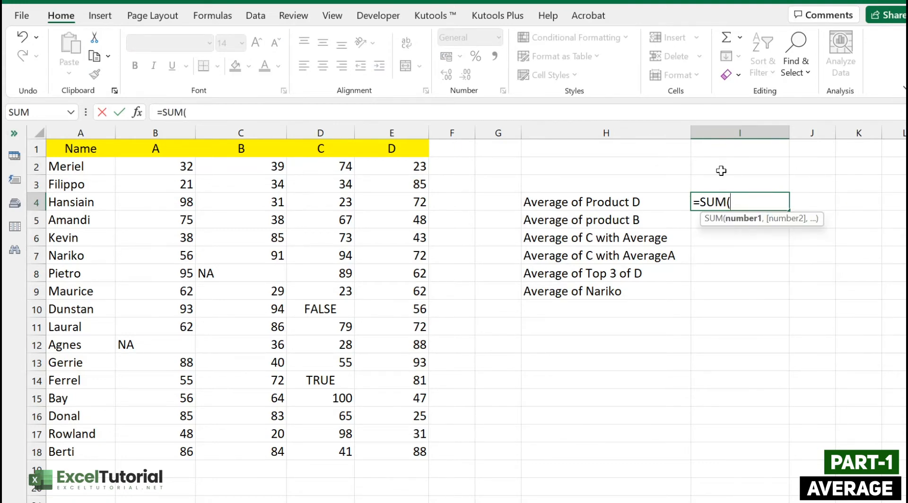
drag(416, 173, 405, 442)
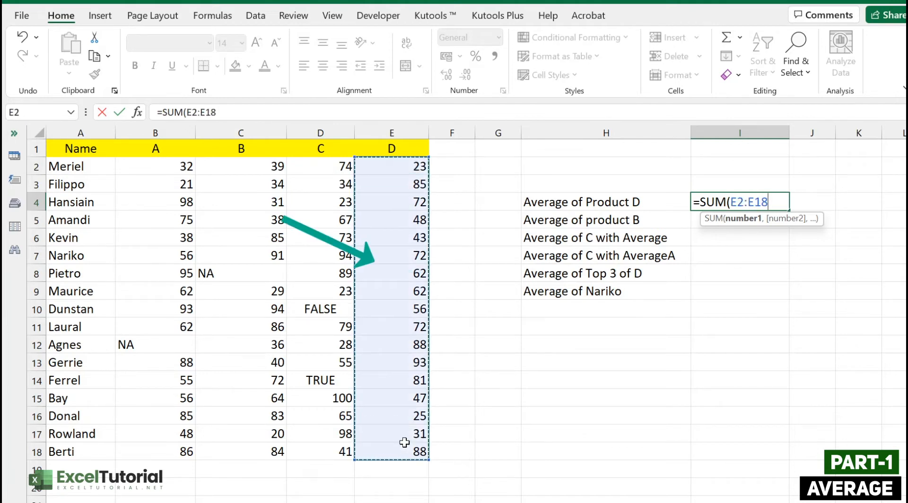
text())
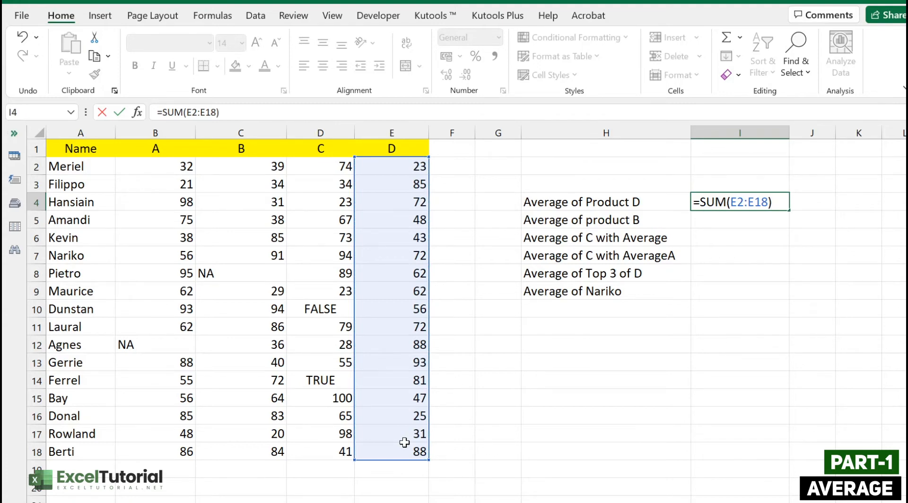
text(/)
drag(400, 164, 391, 455)
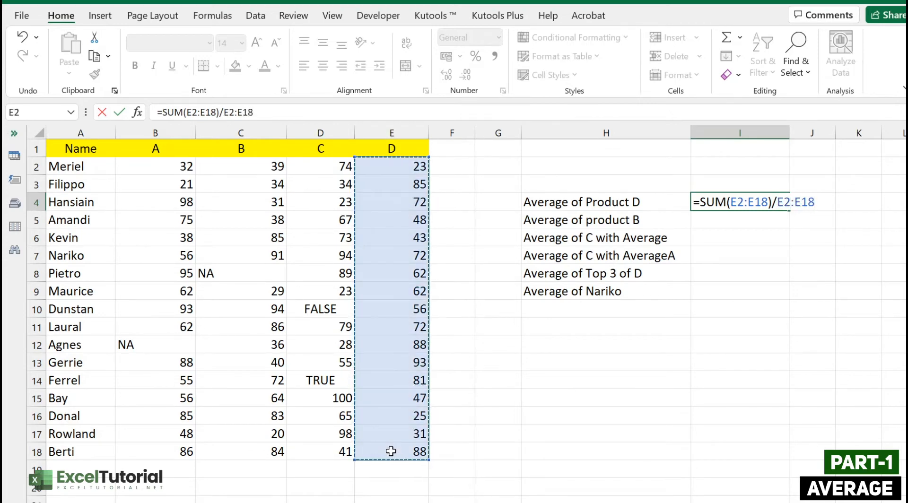
key(BackSpace)
key(BackSpace)
key(BackSpace)
key(BackSpace)
key(BackSpace)
key(BackSpace)
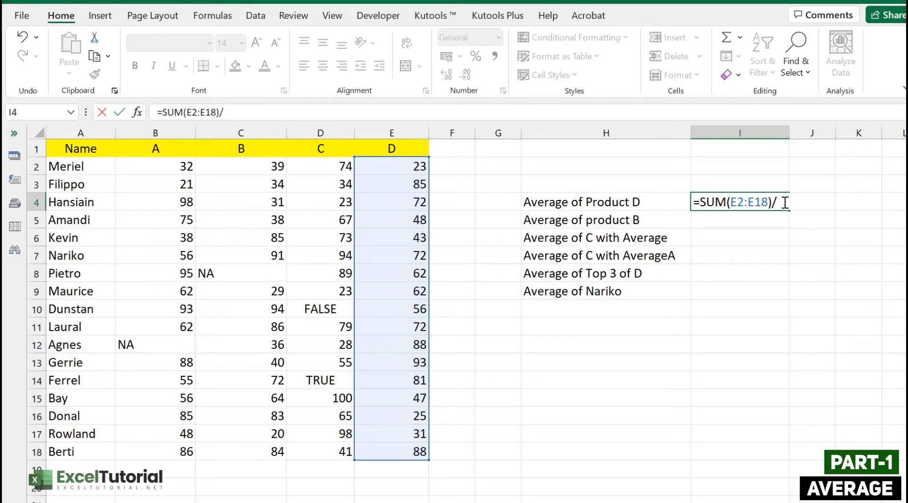
- Complete the I4 formula with COUNT(E2:E18) as the divisor, giving =SUM(E2:E18)/COUNT(E2:E18)
text(COUNT()
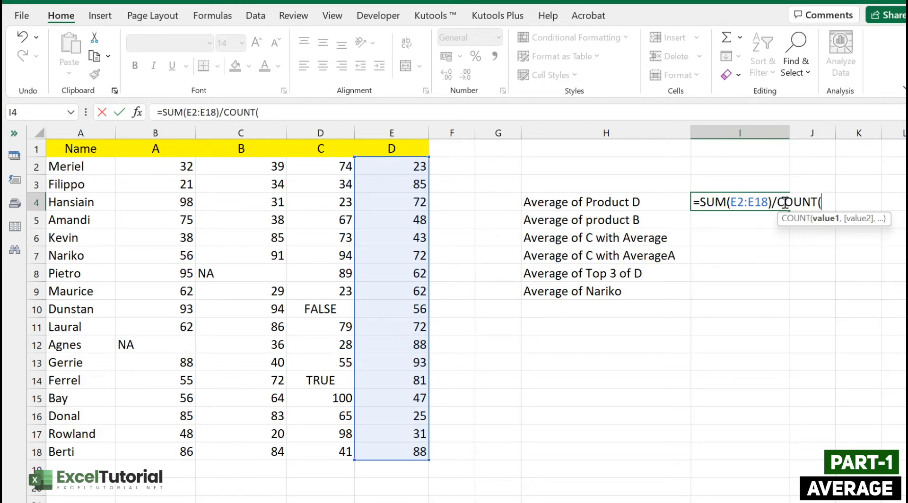
drag(397, 167, 397, 456)
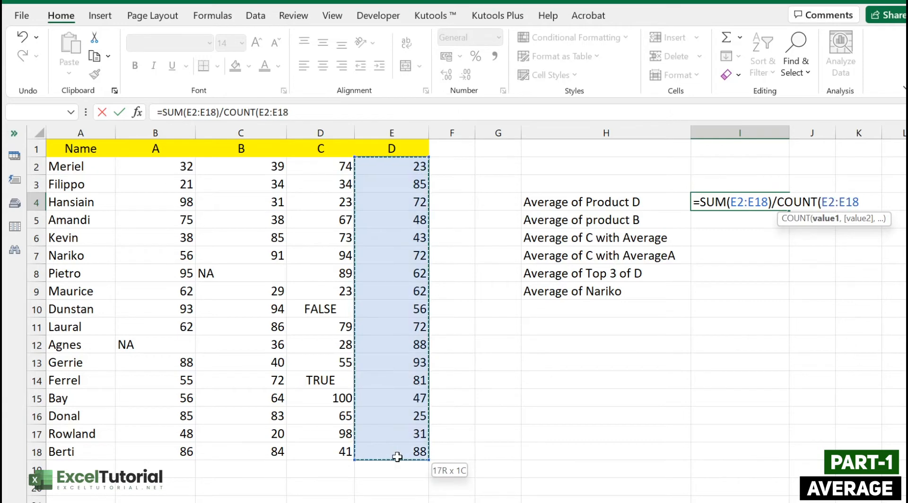
text())
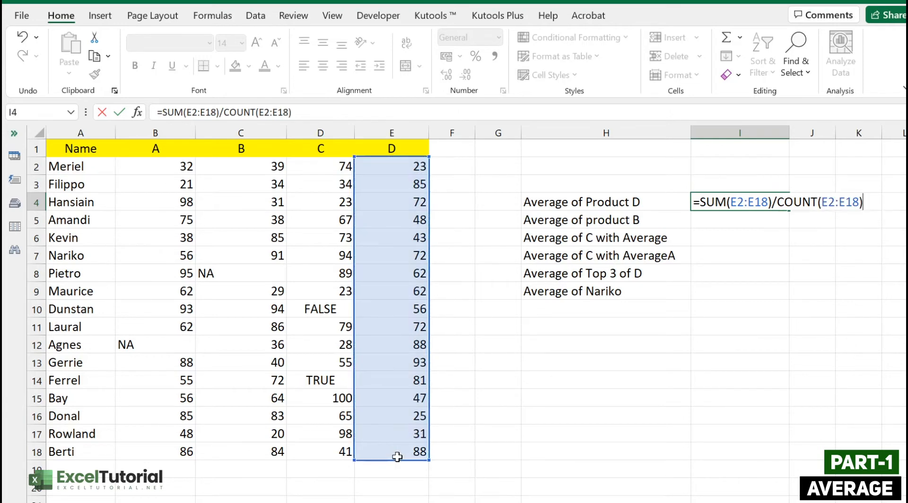
key(Return)
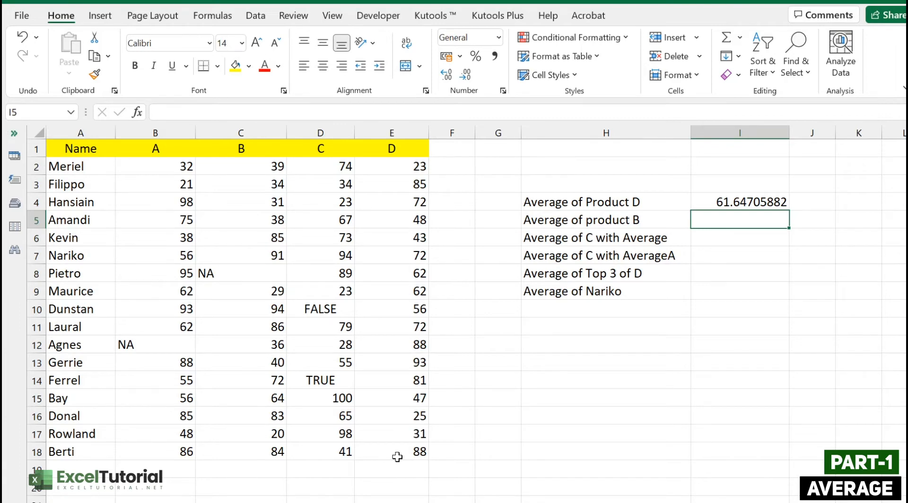
- Replace the formula in I4 with =AVERAGE(E2:E18) to average Product D
click(758, 197)
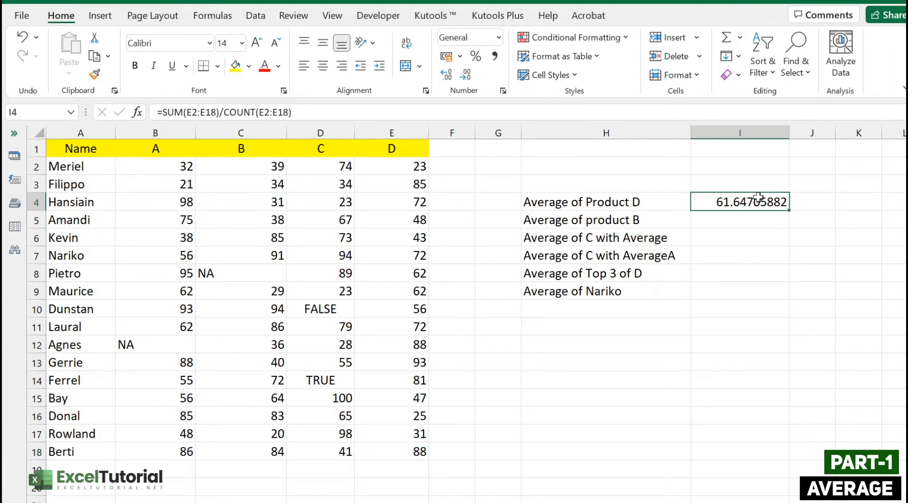
double_click(758, 197)
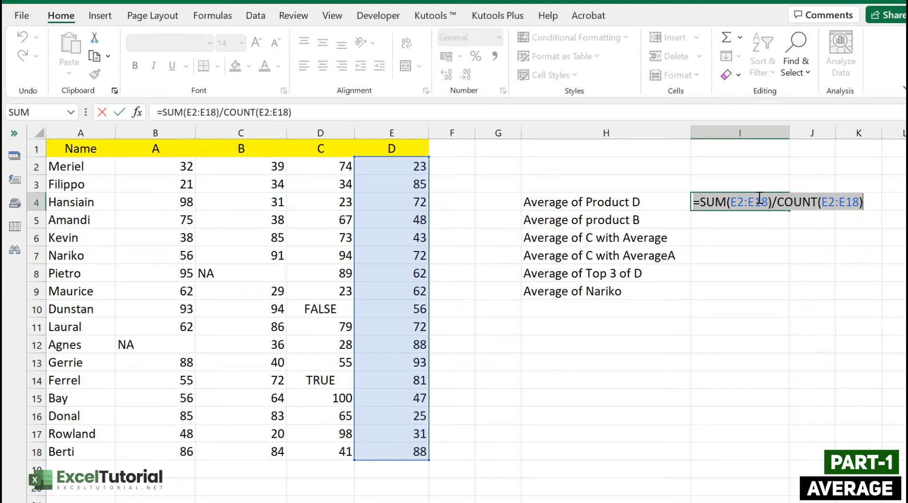
text(=AVERAGE()
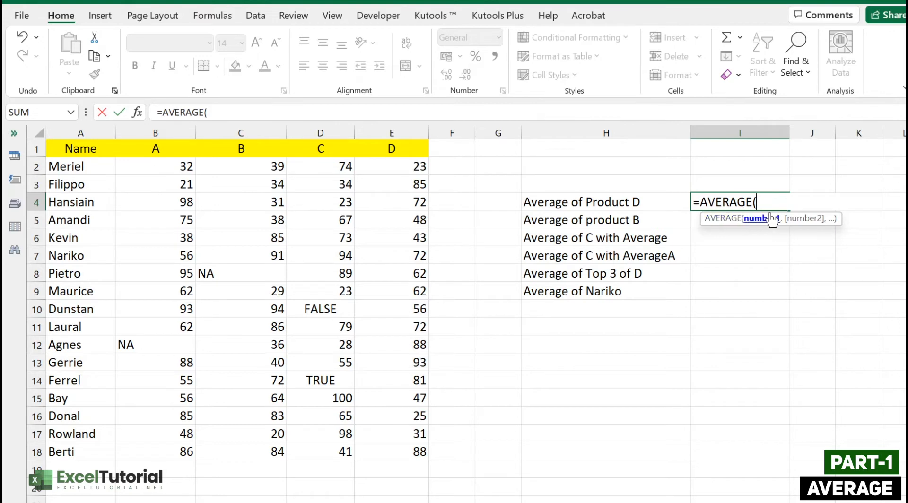
drag(418, 166, 401, 448)
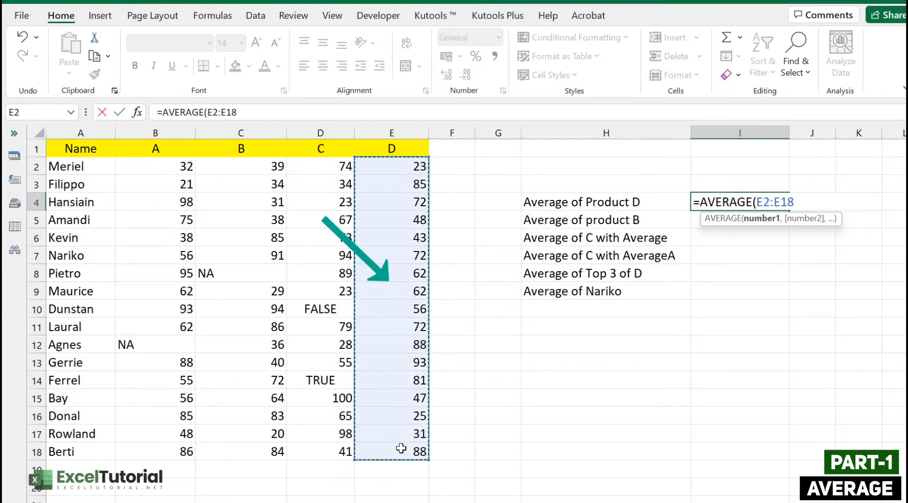
text())
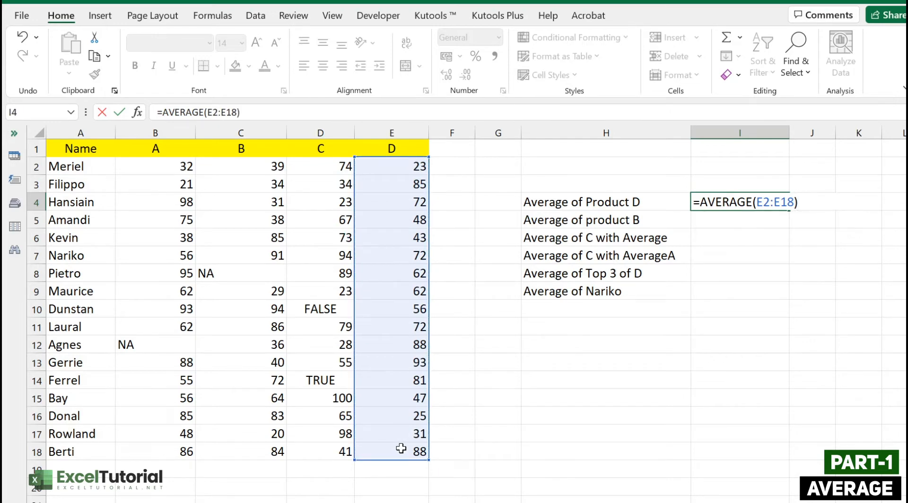
key(Return)
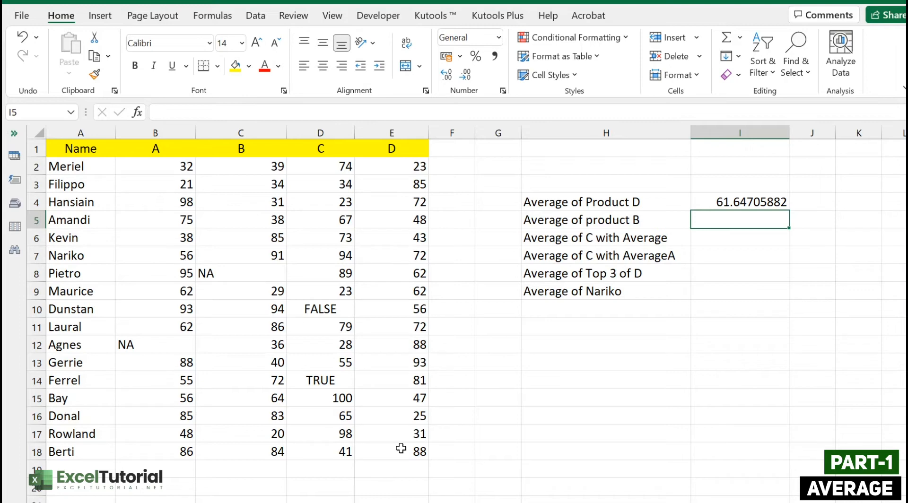
- Add 50 as a second argument to the average in I4, making it =AVERAGE(E2:E18, 50)
double_click(758, 196)
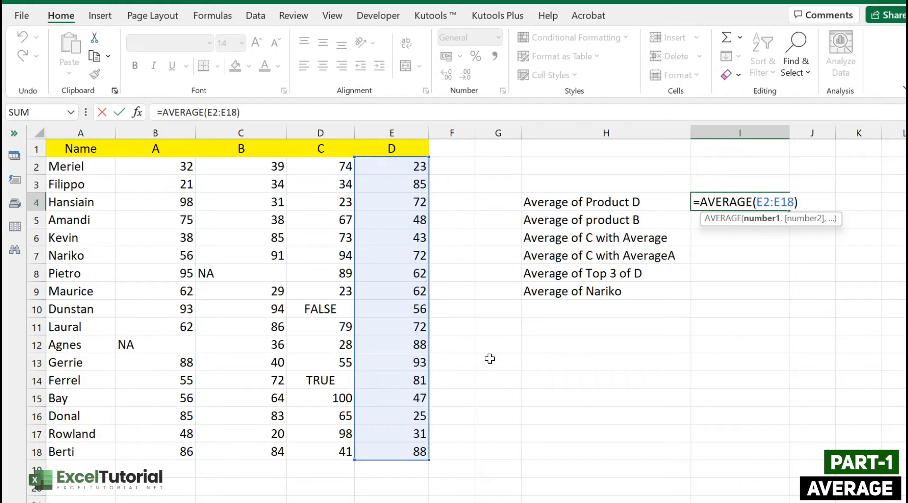
click(796, 202)
text(, 50)
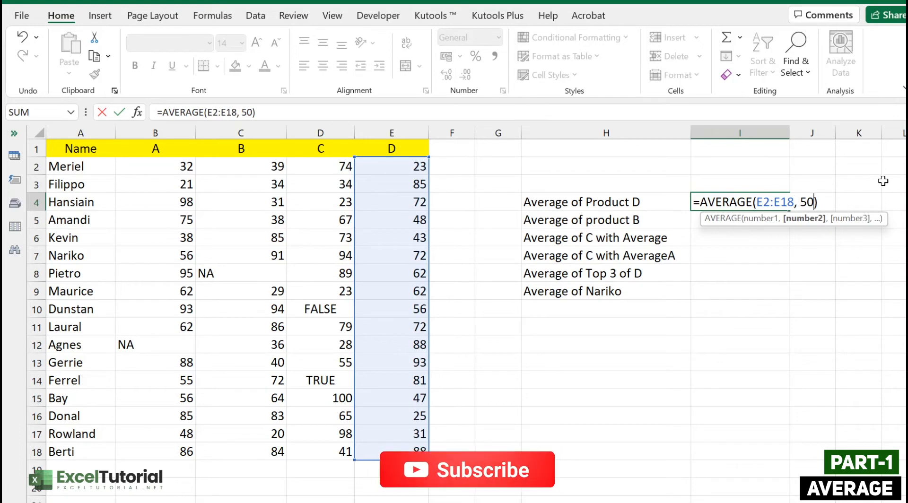
click(826, 206)
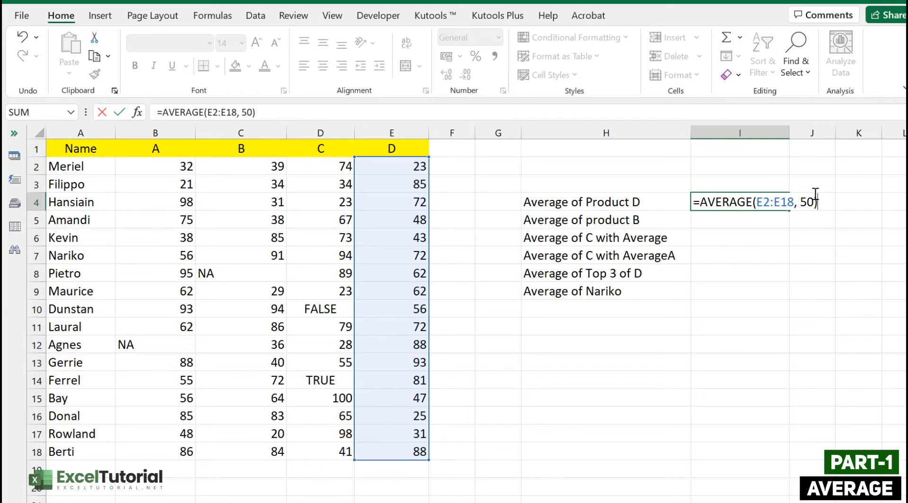
key(Return)
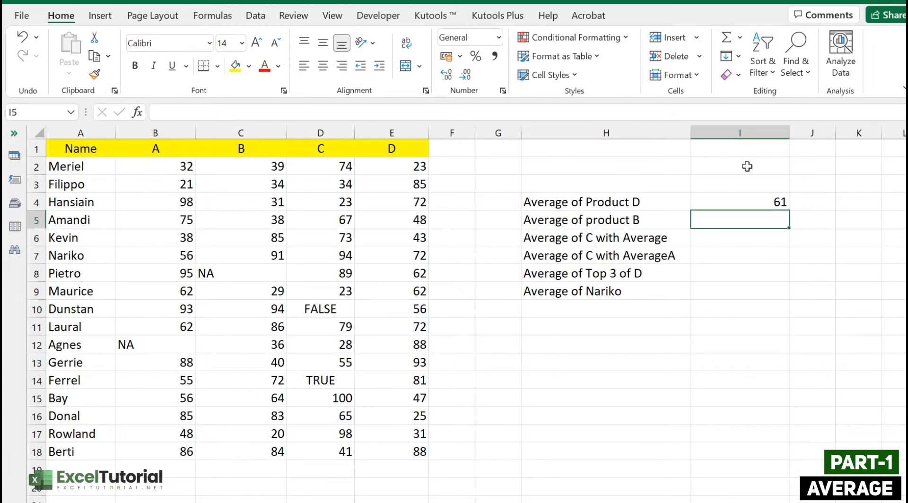
- Reopen the AVERAGE formula in I4 and examine its second argument without altering it
click(776, 203)
double_click(776, 203)
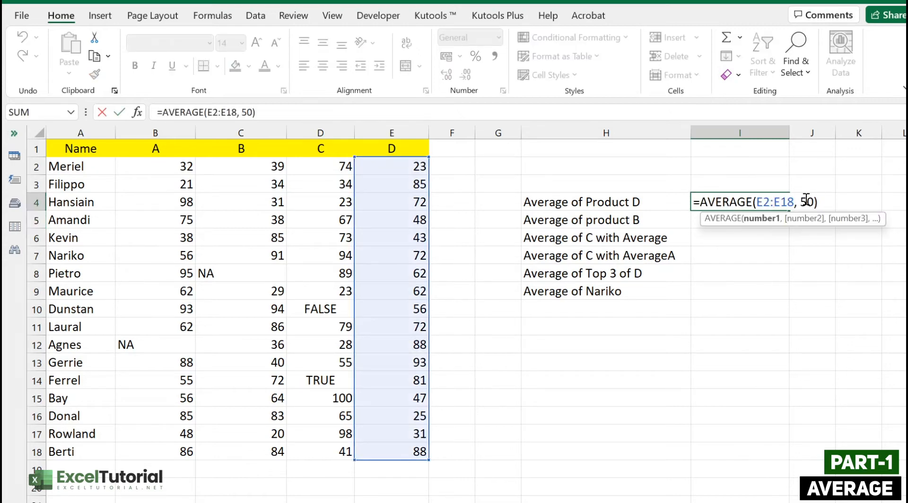
double_click(804, 202)
click(826, 199)
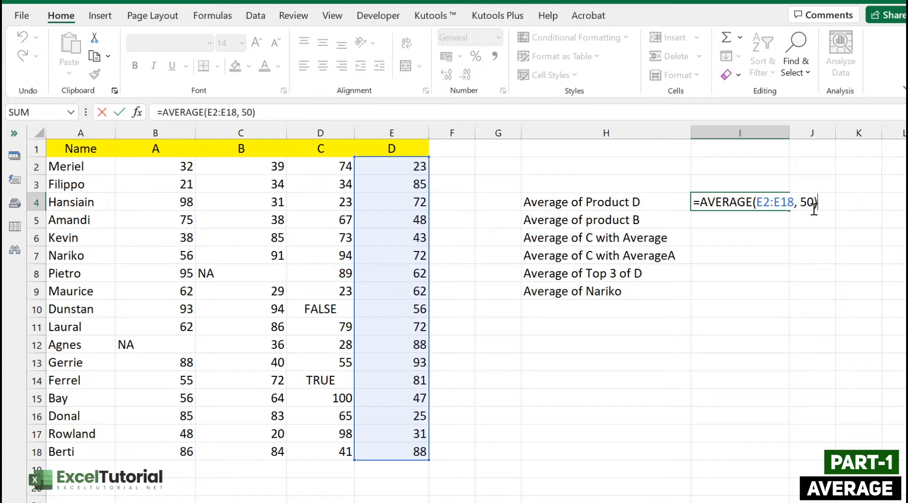
click(812, 202)
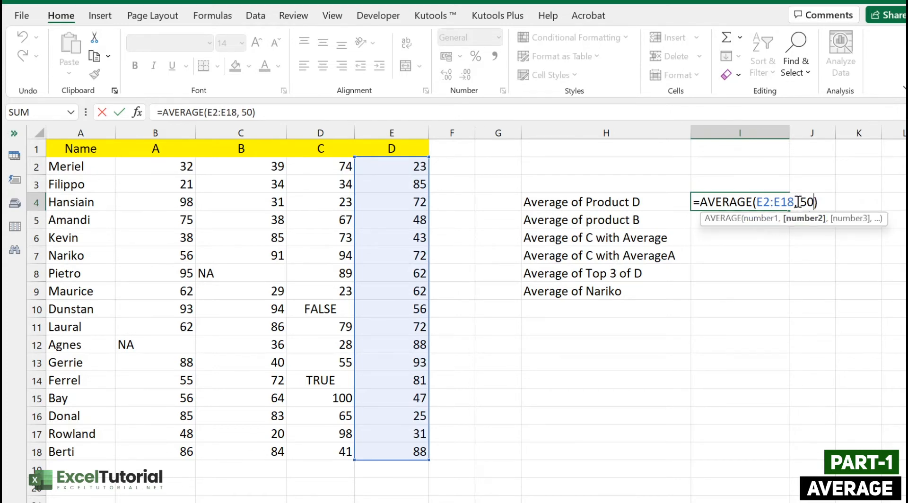
double_click(826, 202)
click(827, 203)
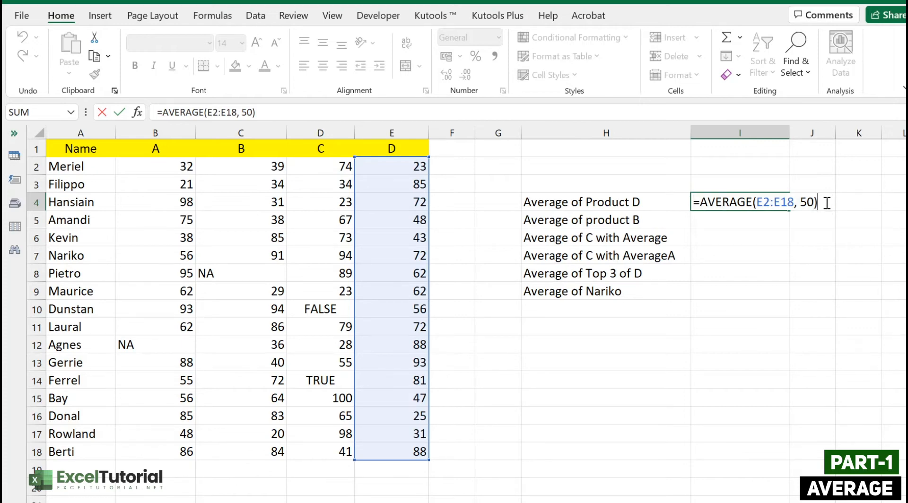
key(Return)
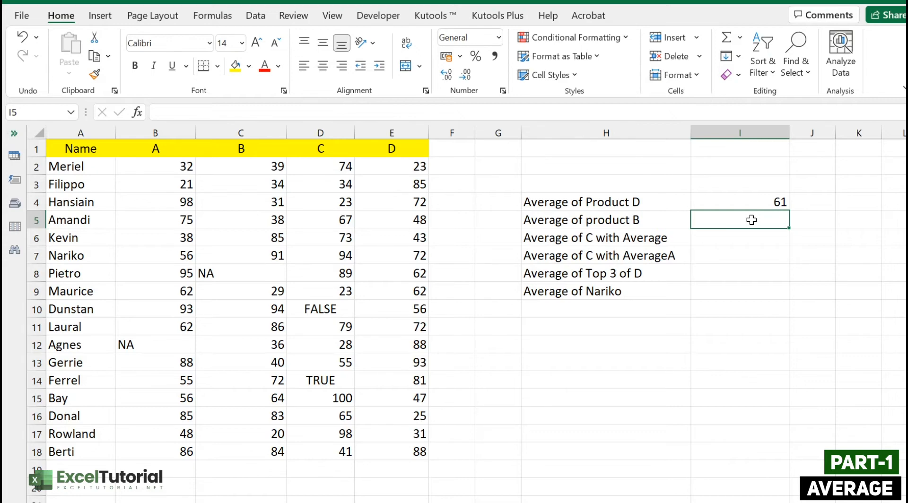
- Examine the text entry in the product B column, the H5 label and the product B values in C2:C18
click(236, 268)
click(272, 336)
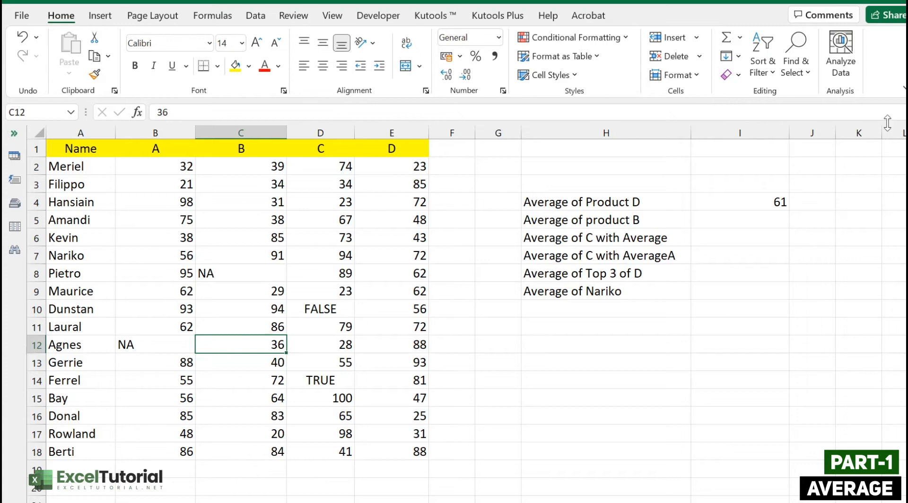
click(758, 218)
click(615, 222)
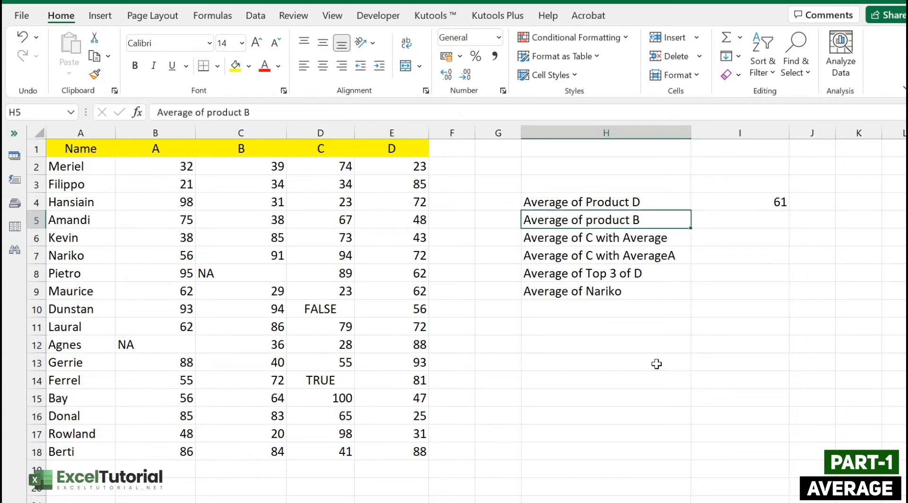
drag(269, 169, 273, 449)
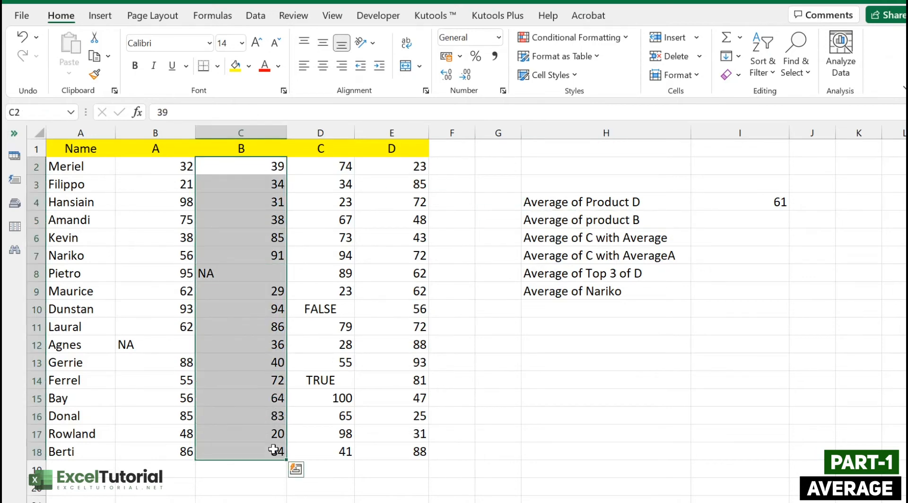
- Enter =AVERAGE(C2:C18) in I5 to average product B, whose column includes the text entry NA
click(252, 278)
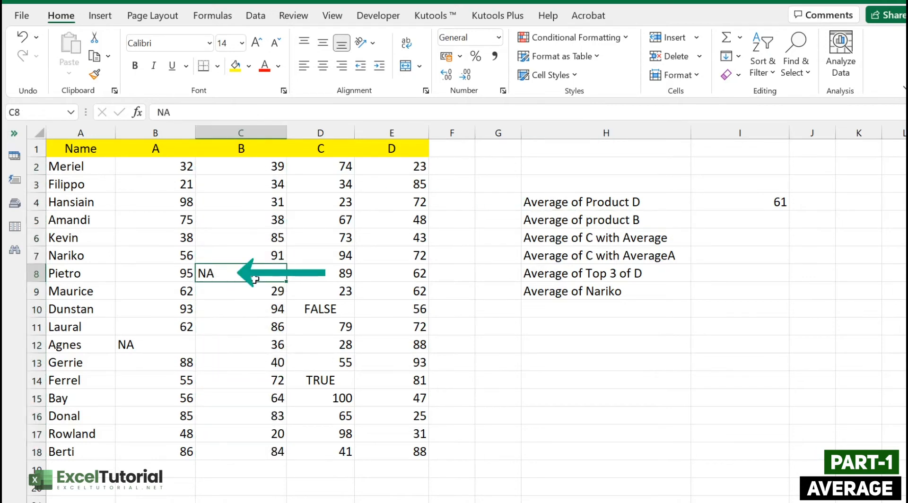
click(257, 145)
click(268, 286)
click(265, 269)
double_click(757, 217)
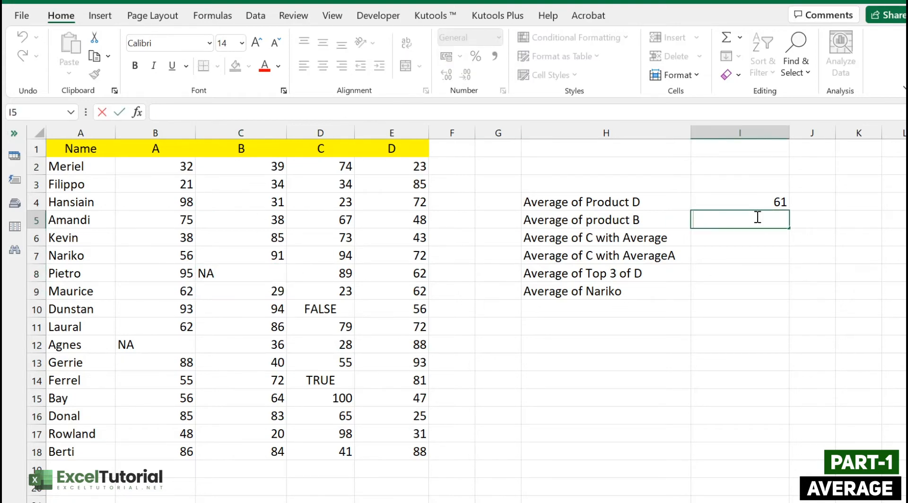
text(=)
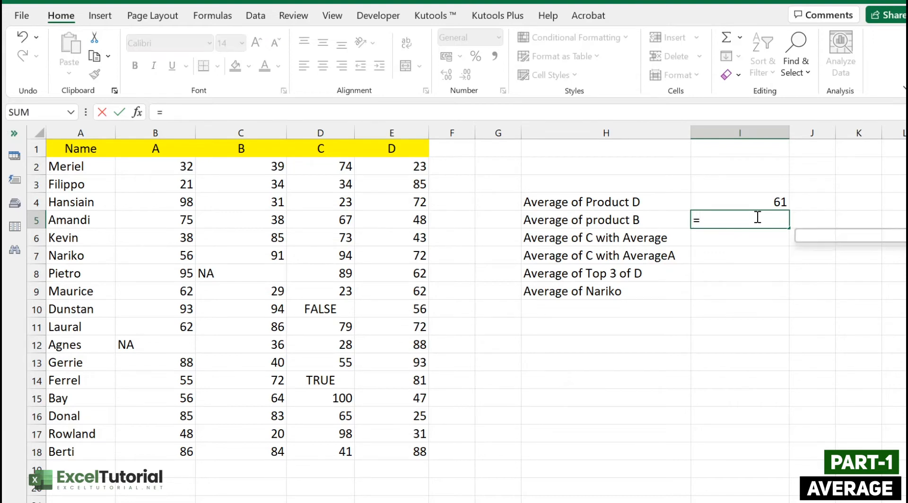
text(AVERAGE()
drag(242, 166, 243, 452)
key(Return)
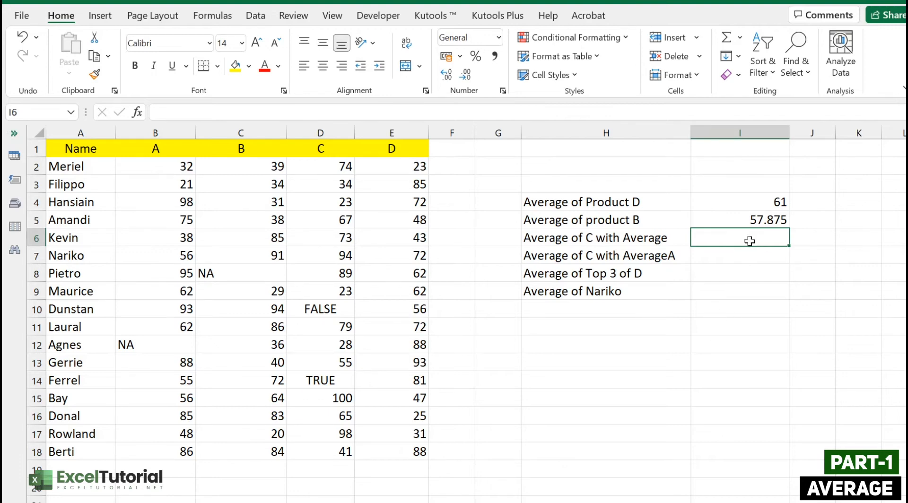
- Enter =AVERAGE(D2:D18) in I6 for the "Average of C with Average" row
click(602, 251)
click(604, 238)
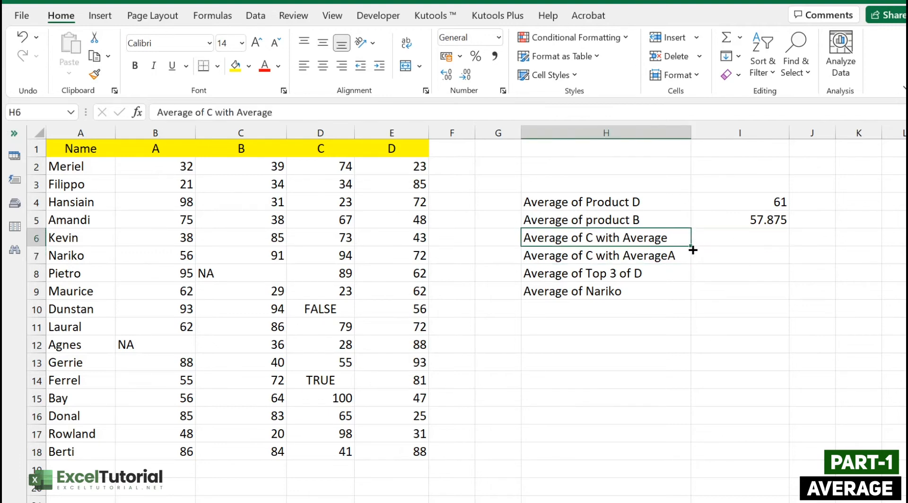
click(772, 250)
click(773, 237)
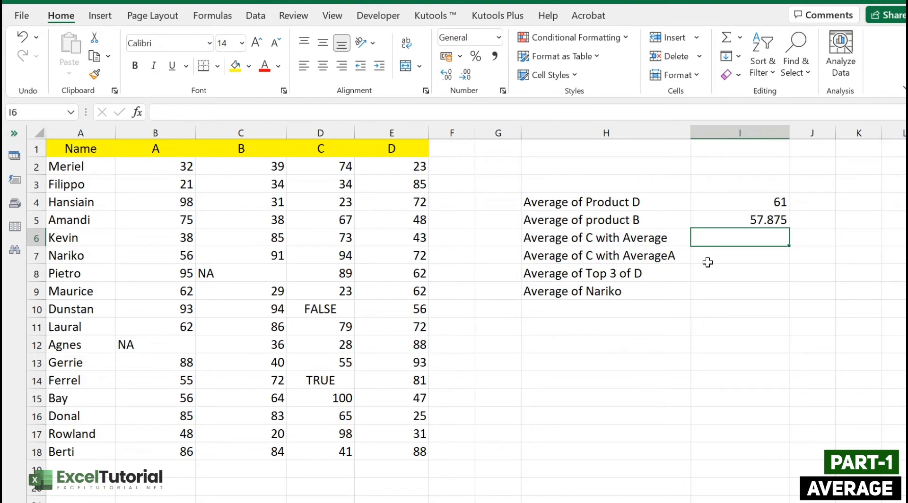
double_click(717, 239)
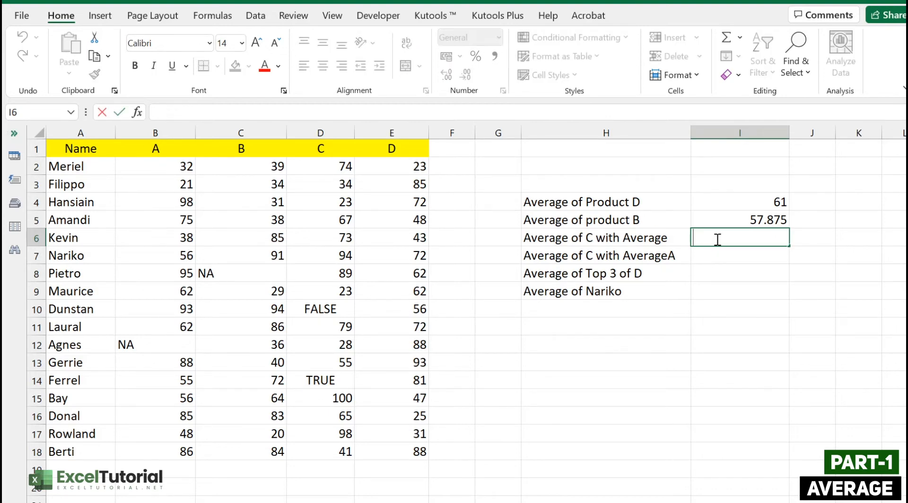
text(=AVERAGE()
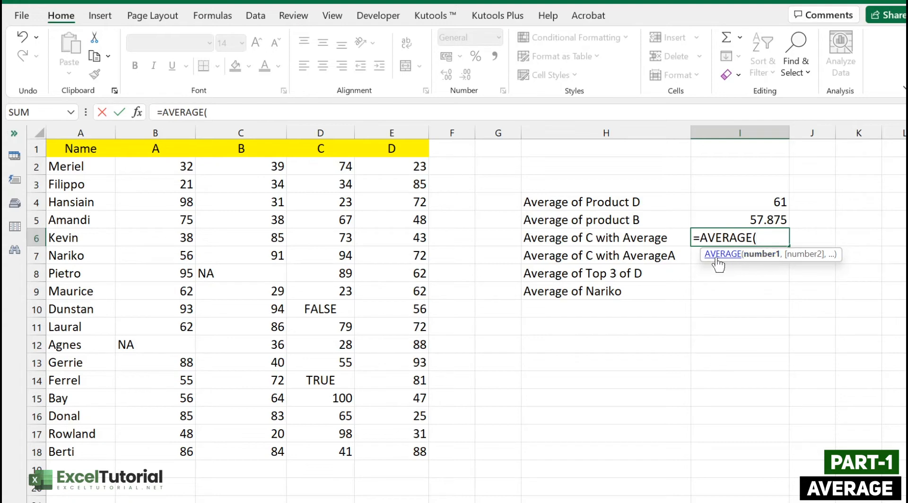
drag(331, 170, 334, 452)
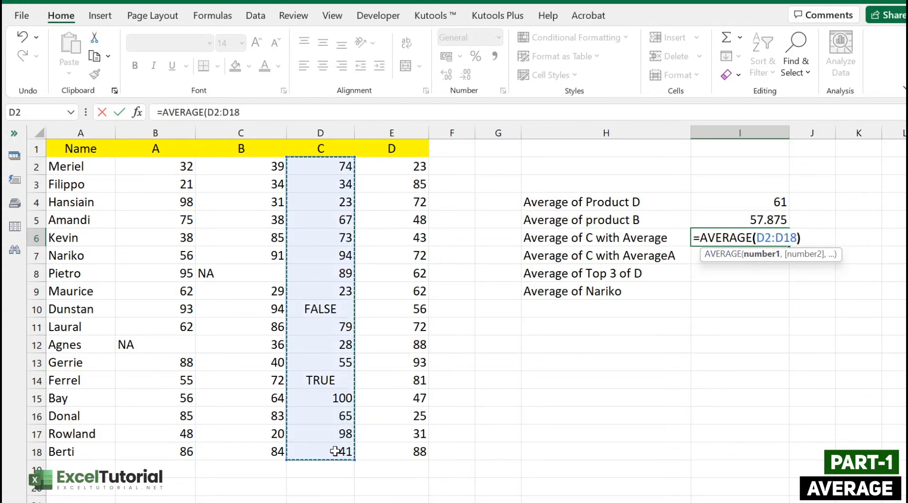
key(Return)
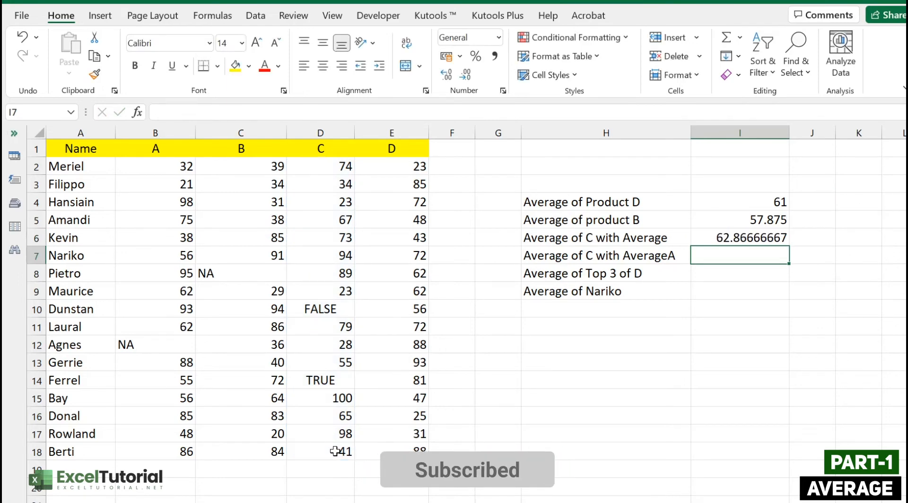
- Examine the product C average in I6, the logical entries in D10 and D14, and the AverageA label in H7
click(728, 242)
click(322, 309)
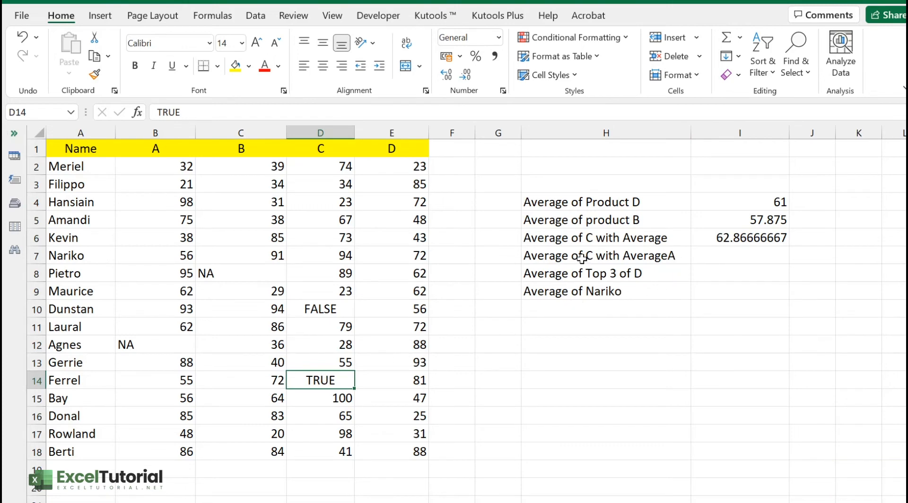
click(731, 256)
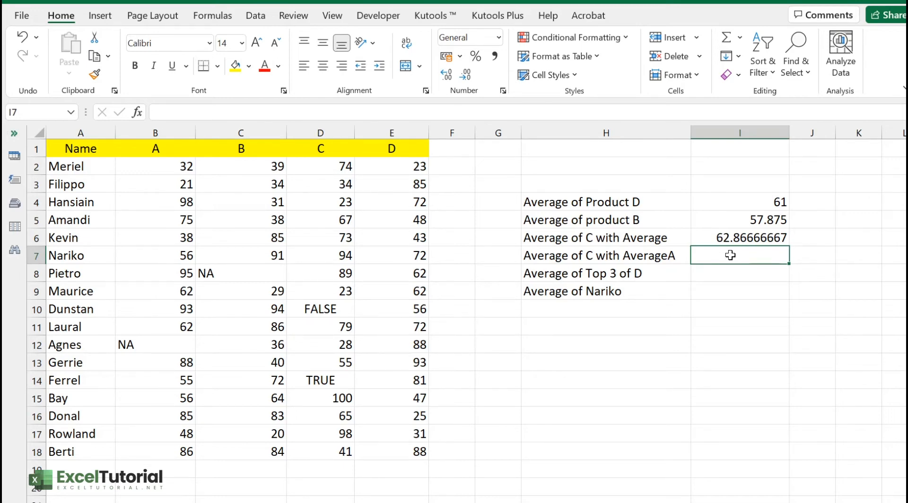
click(64, 383)
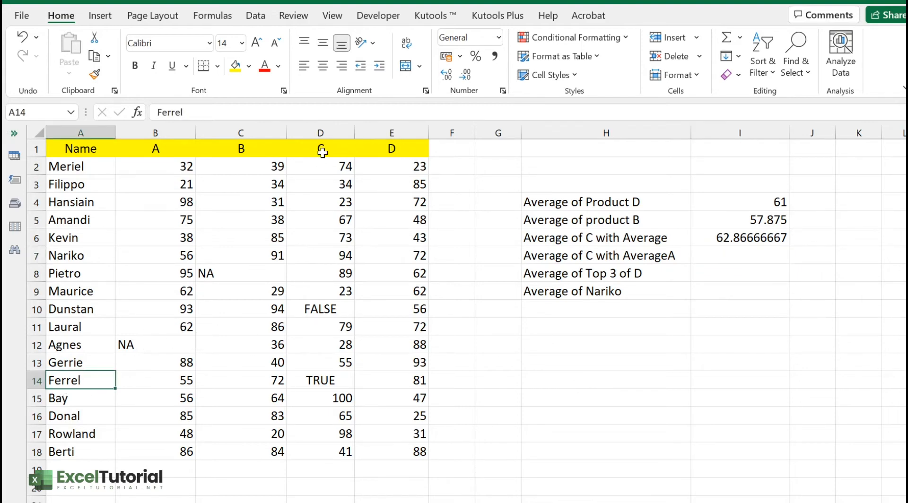
click(332, 381)
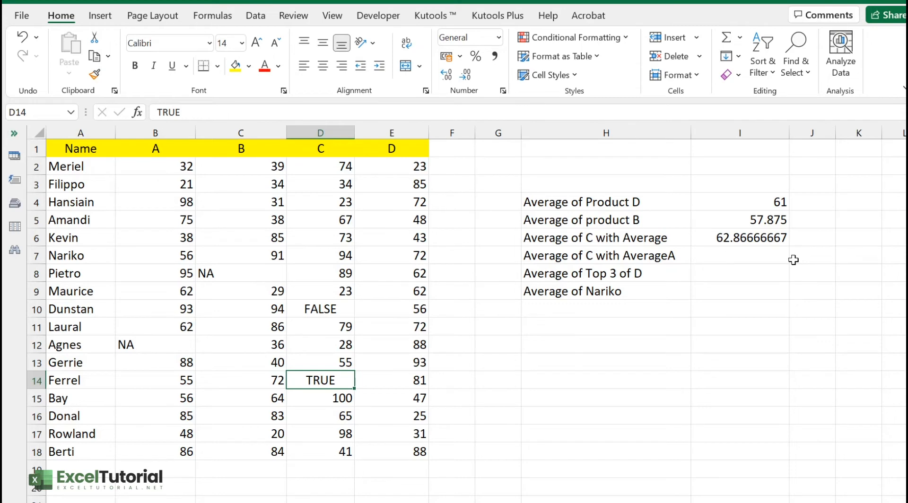
double_click(761, 258)
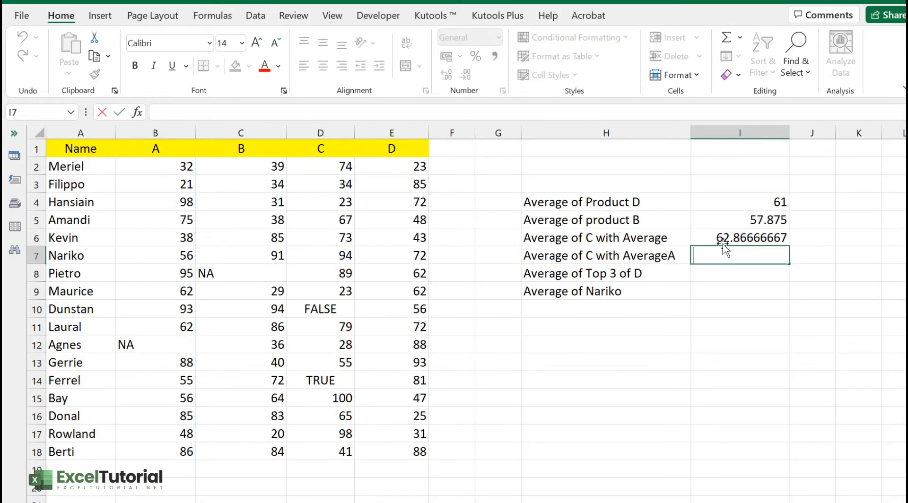
click(329, 309)
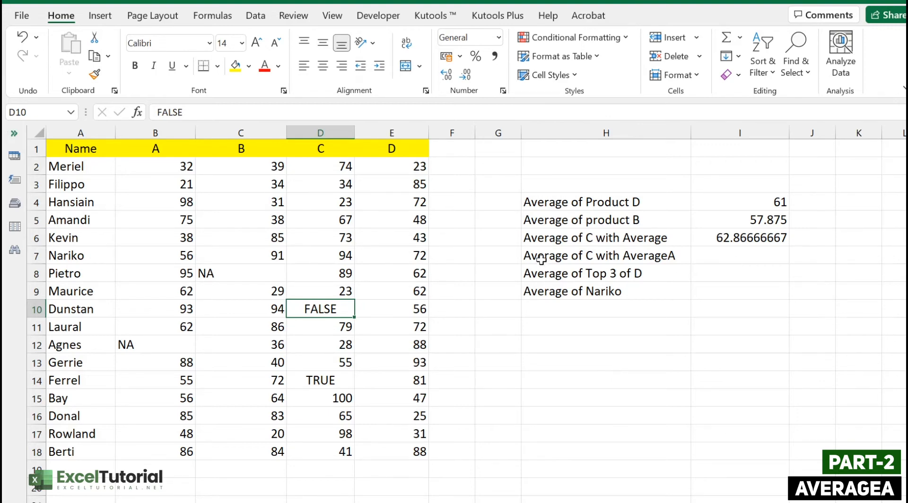
click(614, 259)
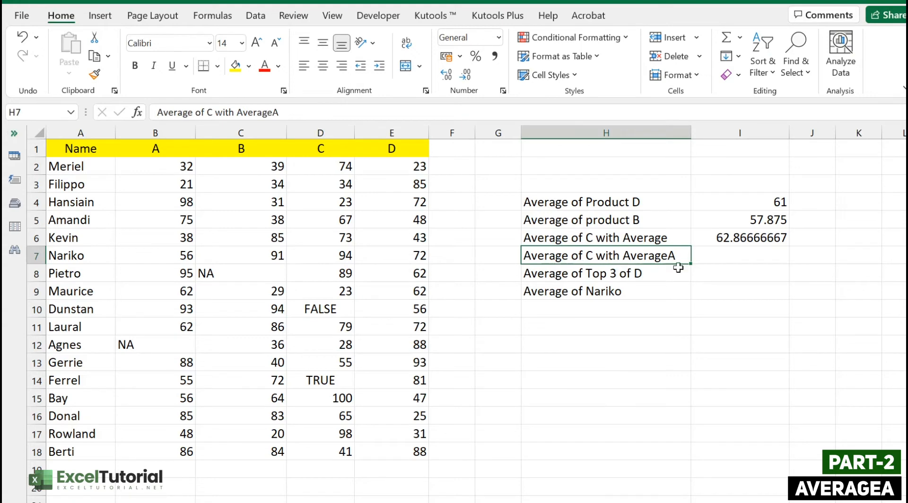
- Enter =AVERAGEA(D2:D18) in I7 to average product C, and compare it with the AVERAGE formula in I6
click(724, 254)
text(=AVERAGEA()
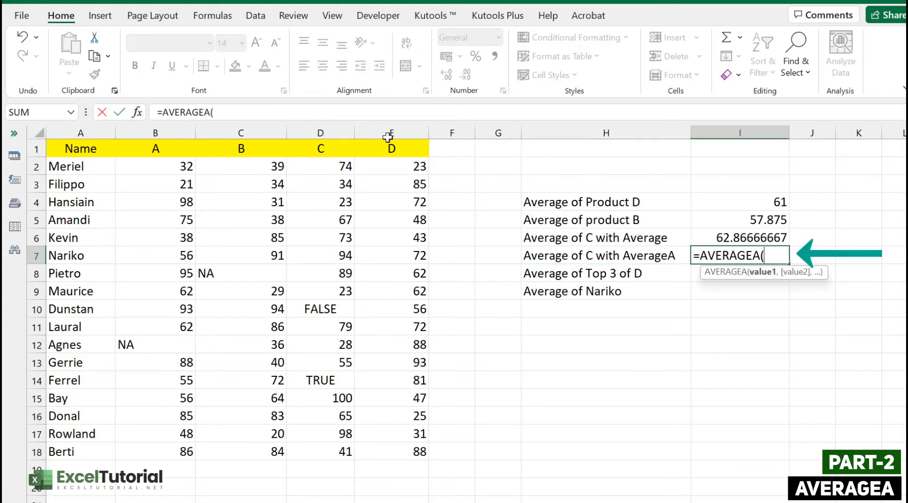
drag(340, 166, 326, 447)
text())
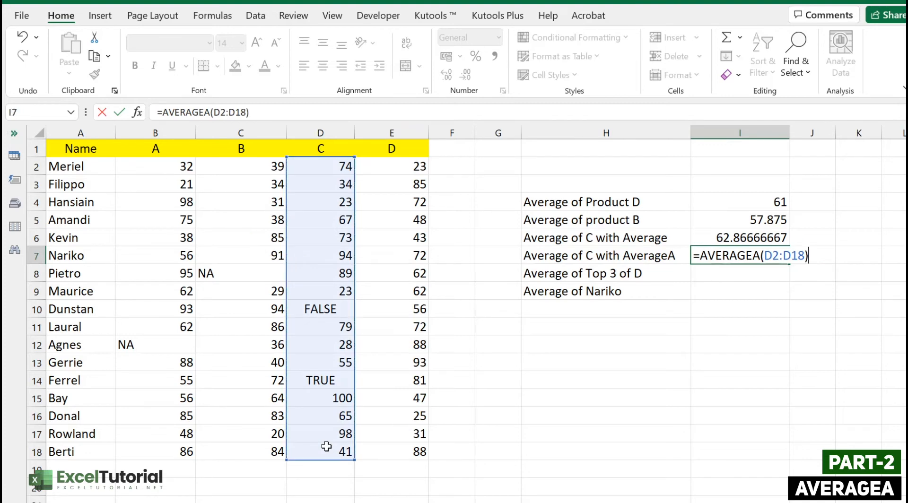
key(Return)
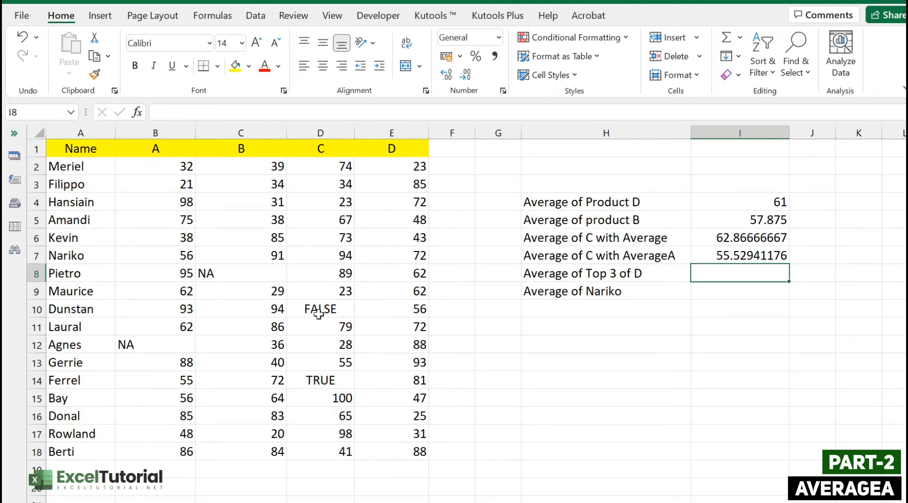
click(315, 384)
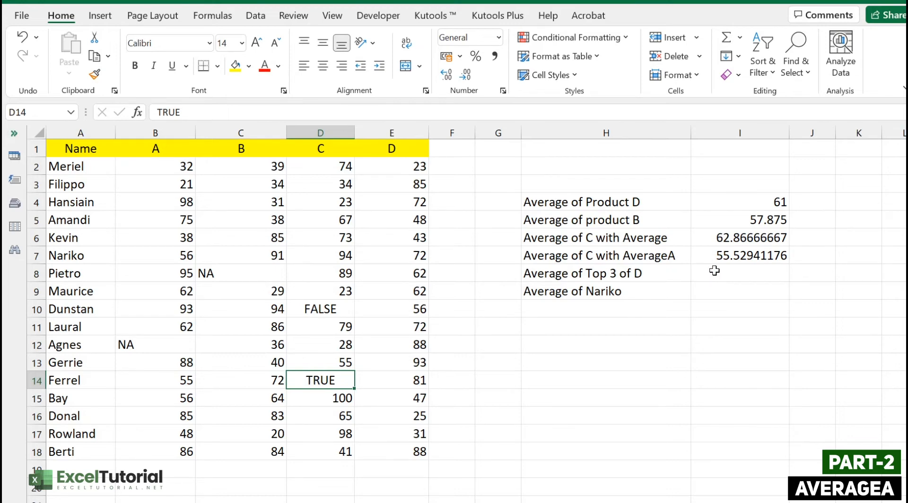
click(722, 256)
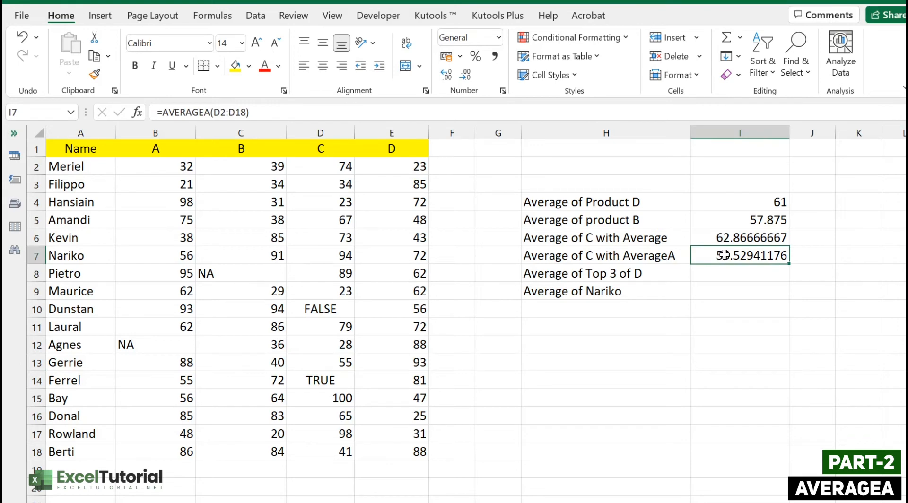
click(733, 238)
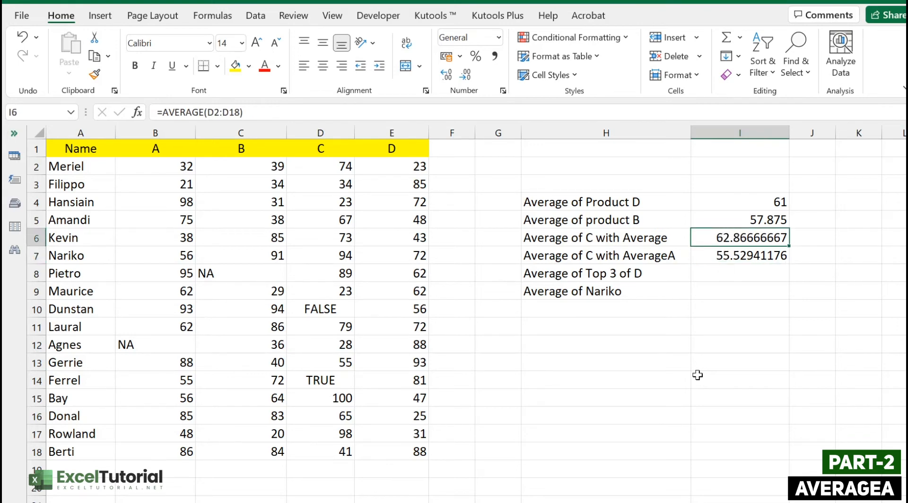
click(748, 257)
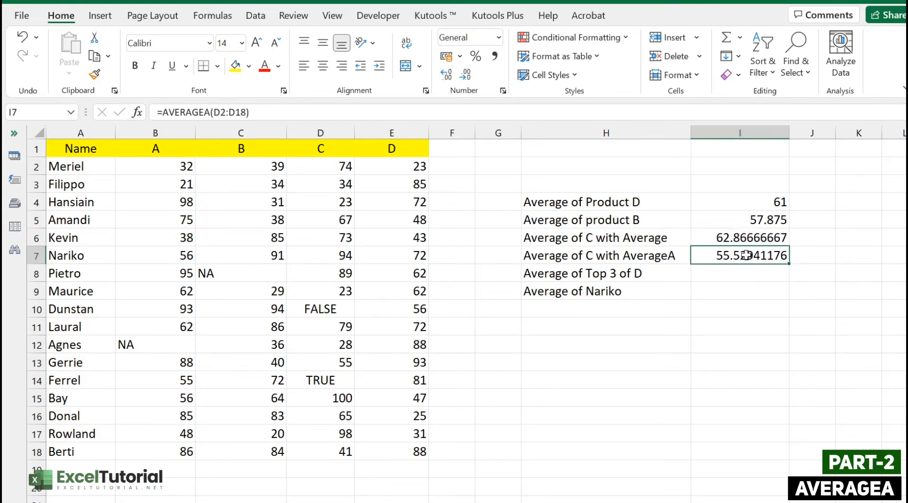
- Replace FALSE in D10 with 0 and TRUE in D14 with 1, and check the product C average in I6
click(322, 312)
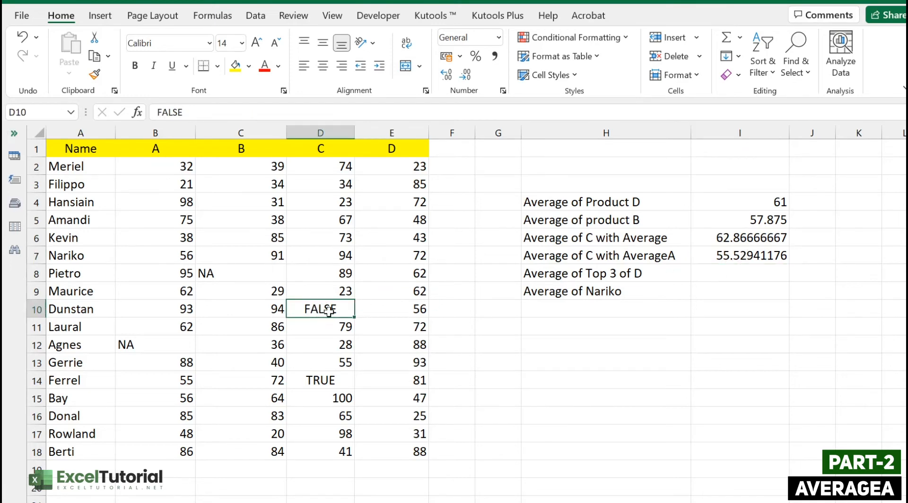
text(0)
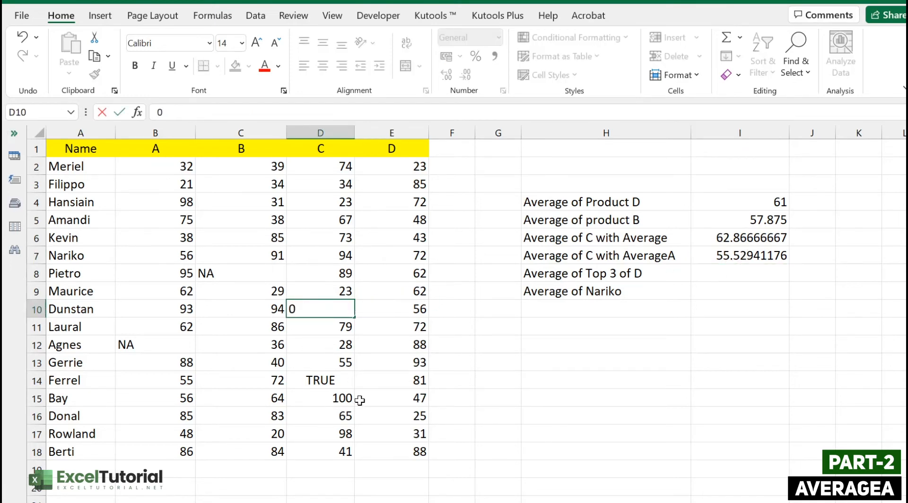
key(Return)
click(321, 381)
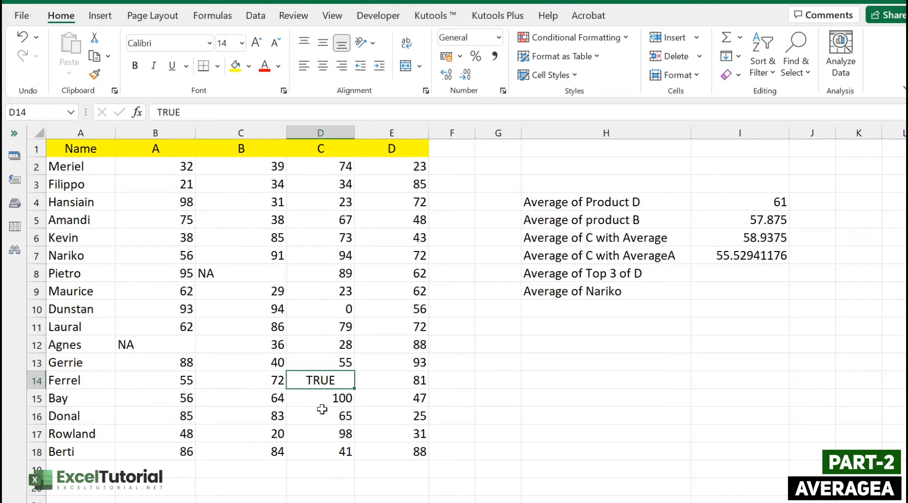
text(1)
key(Return)
click(767, 238)
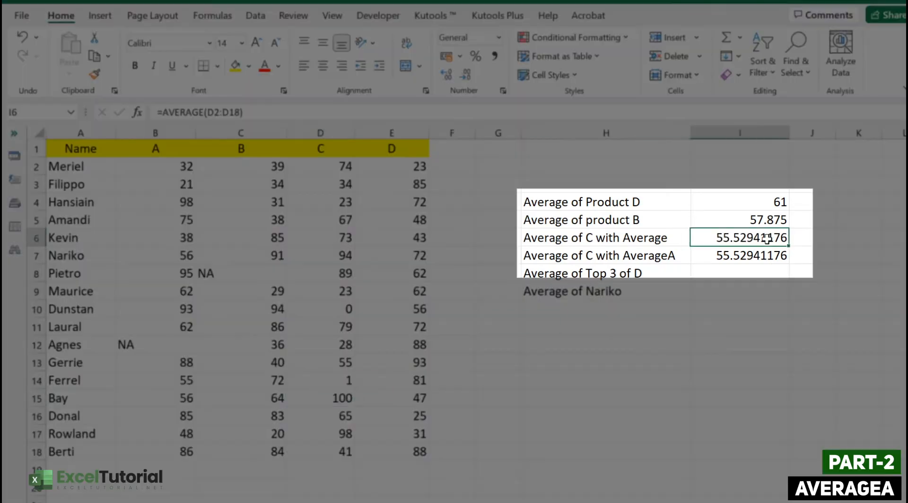
mouse_move(766, 240)
mouse_down()
mouse_move(766, 254)
mouse_move(763, 234)
mouse_up()
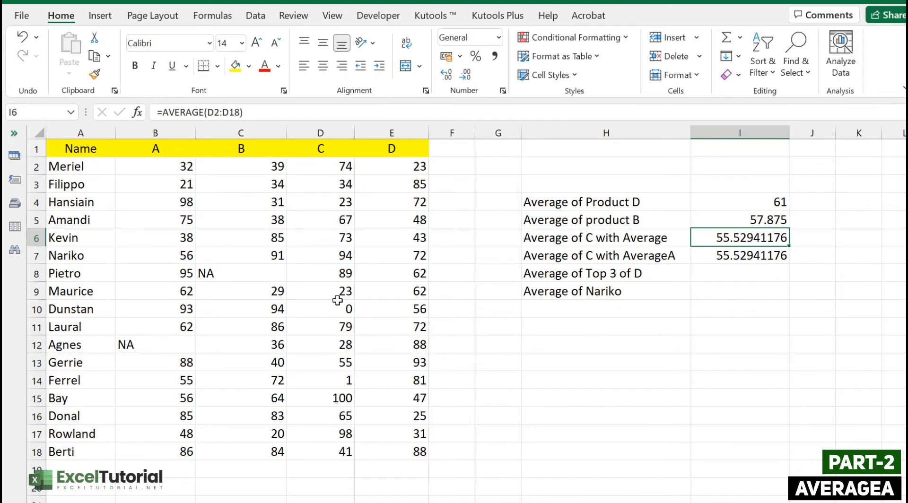
click(347, 308)
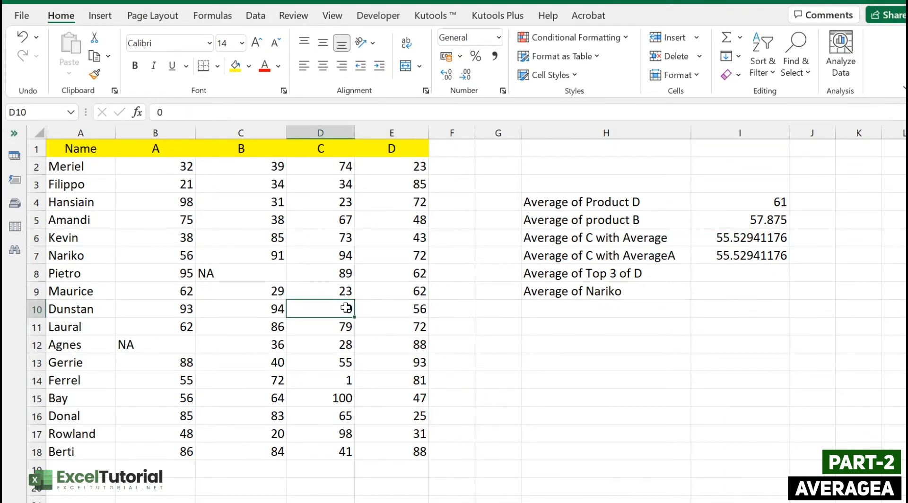
click(349, 378)
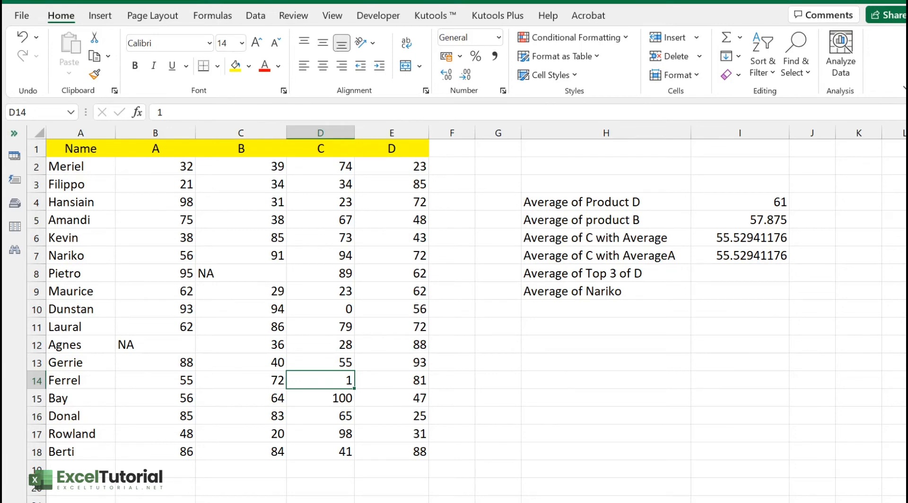
- Examine the "Average of Top 3 of D" label in H8 and the highest product D values in E2:E18
click(570, 282)
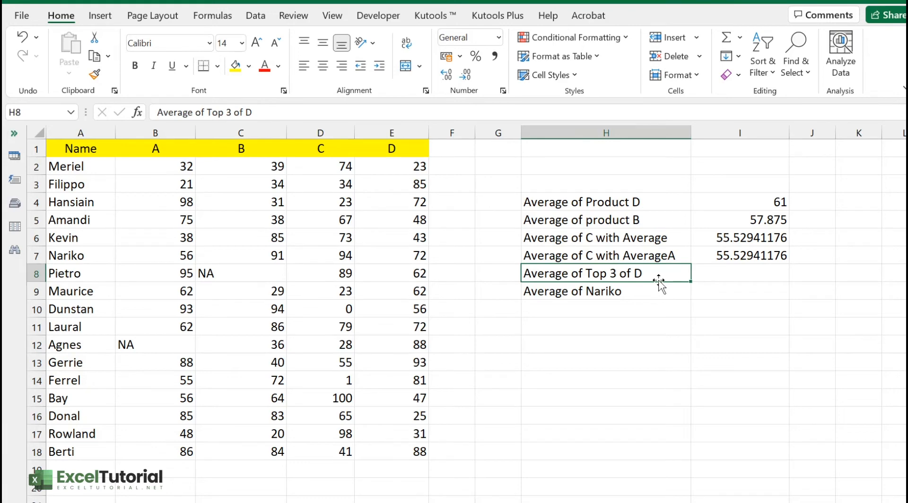
drag(418, 167, 412, 452)
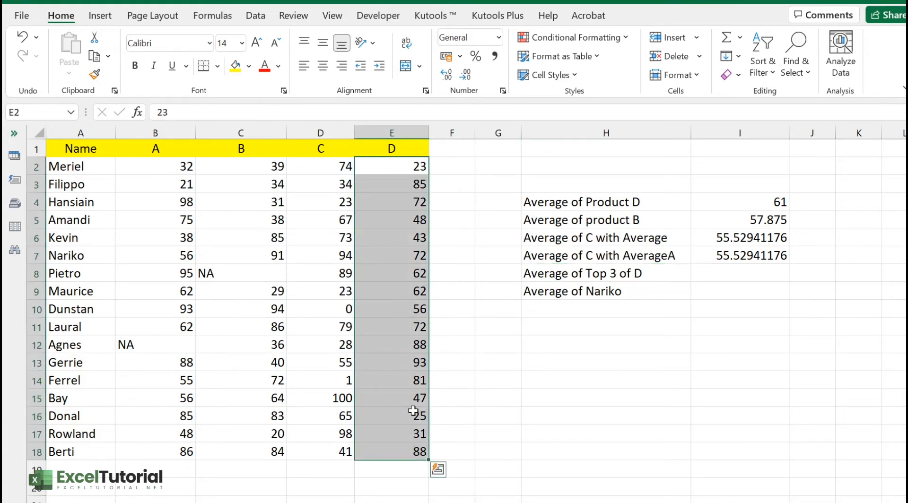
click(409, 361)
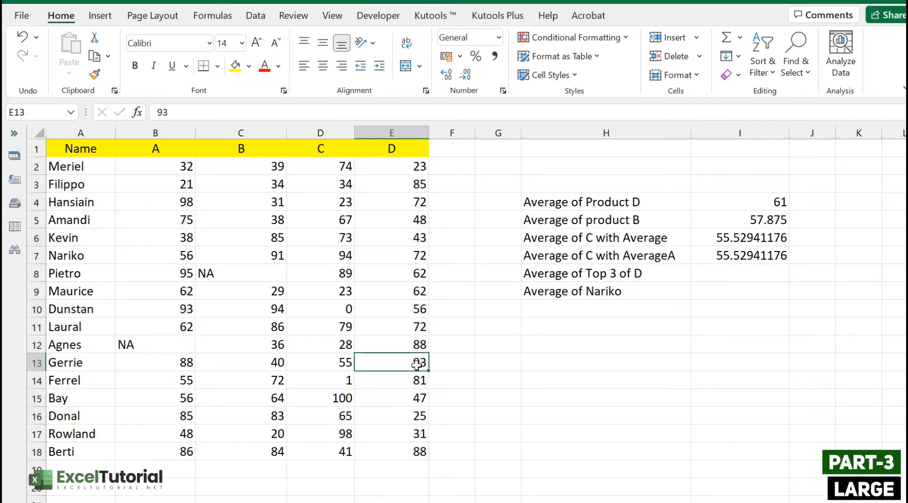
click(417, 450)
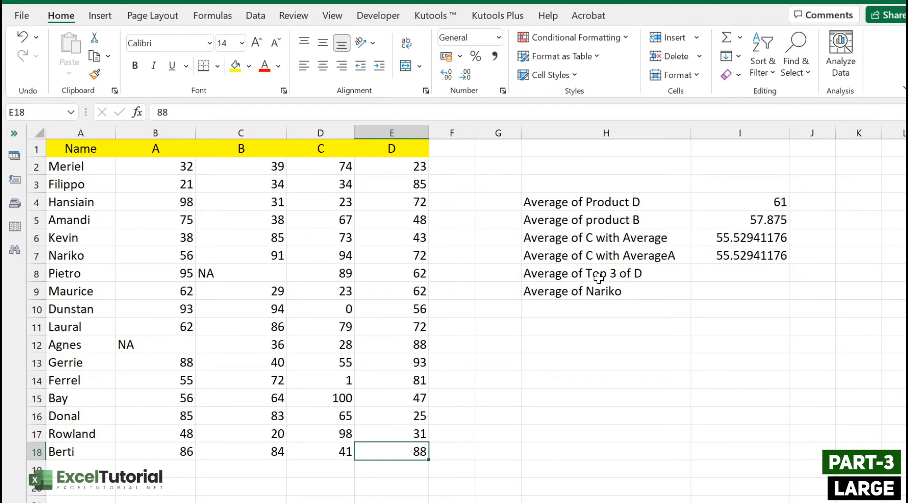
- Enter =LARGE(E2:E18, 1) in I8 to get the highest product D value, and check its row in the name column
click(751, 273)
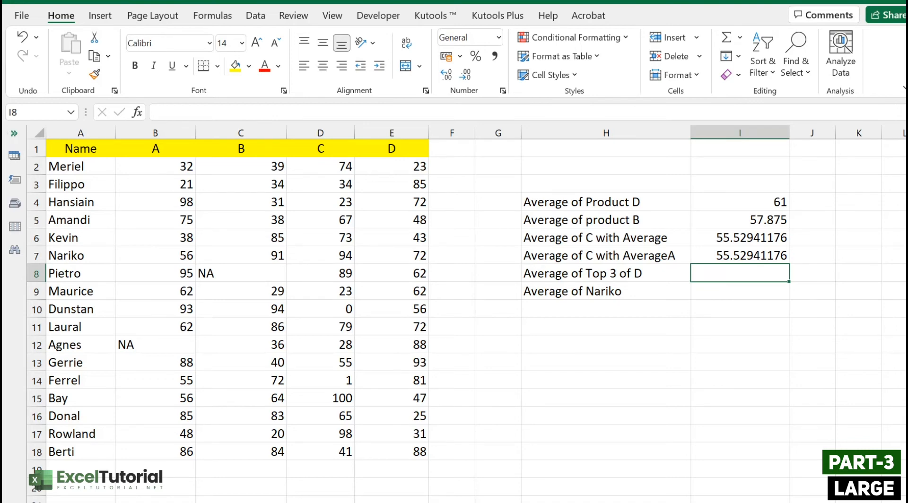
double_click(735, 273)
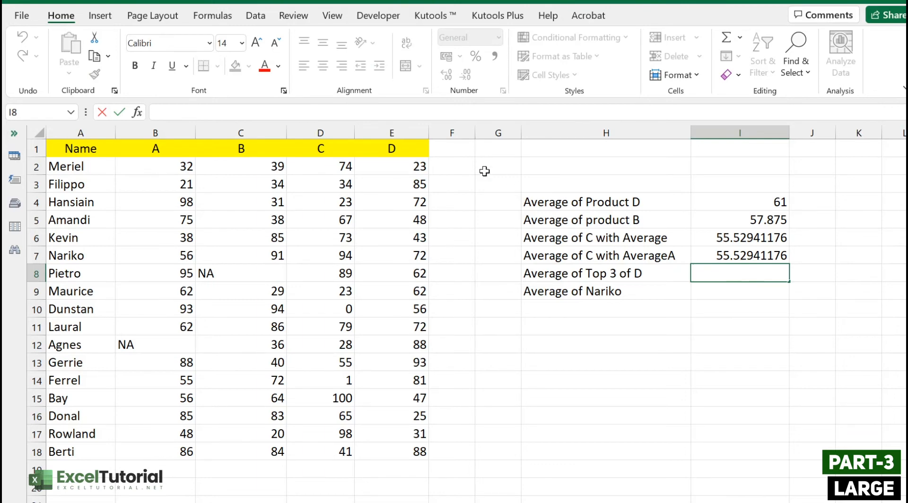
text(=LARGE()
drag(398, 166, 400, 449)
text(,)
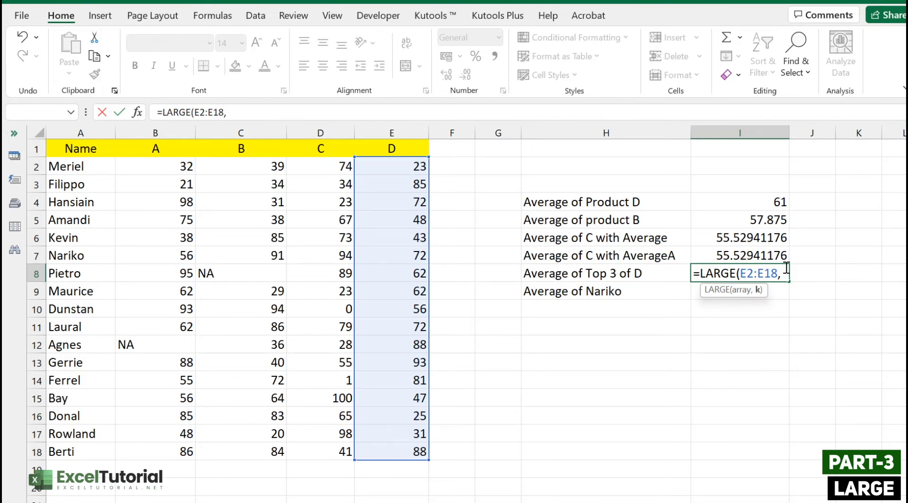
text(1))
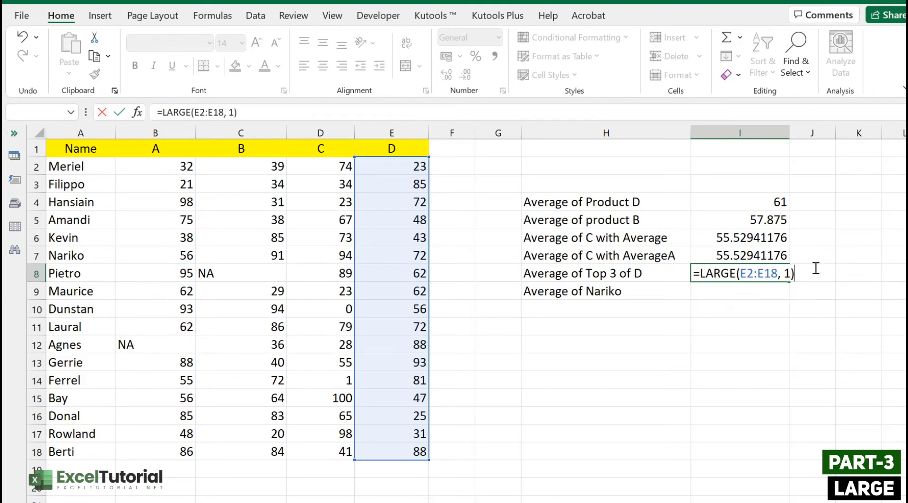
key(Return)
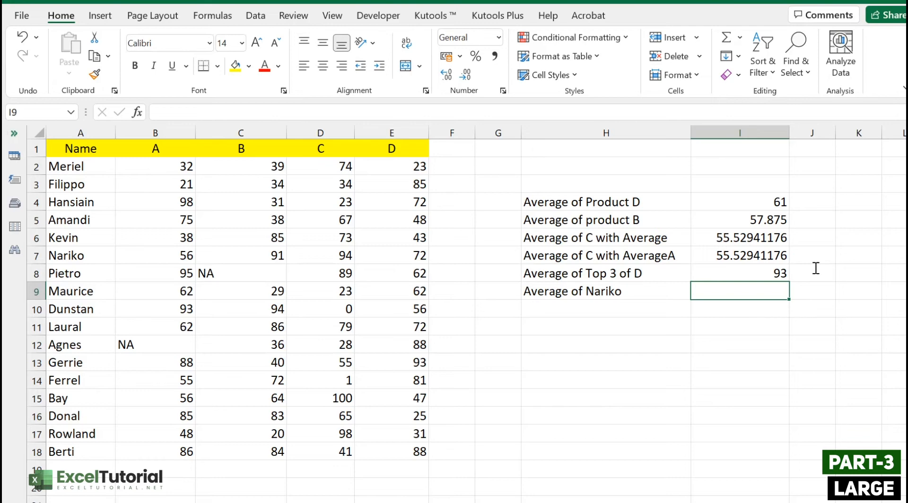
click(103, 350)
click(90, 362)
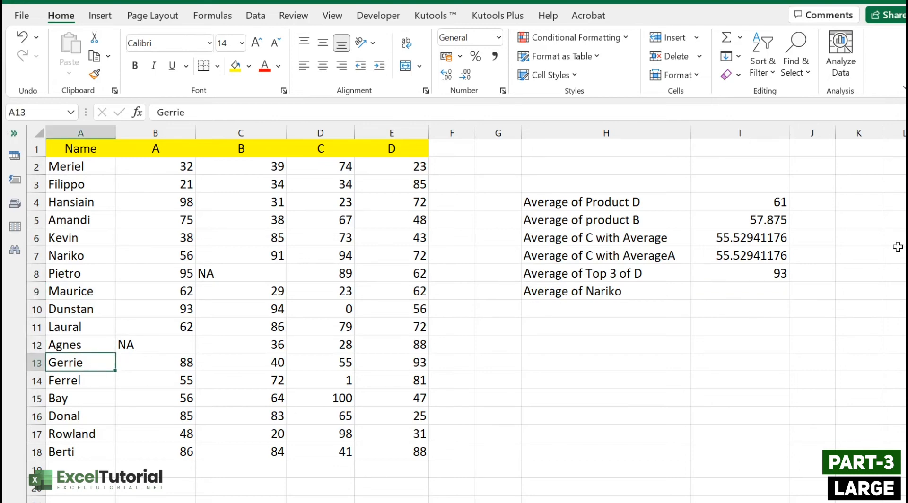
- Change the k argument of the LARGE formula in I8 to the array {1,2,3}, and check the values returned across I8:K8
click(759, 277)
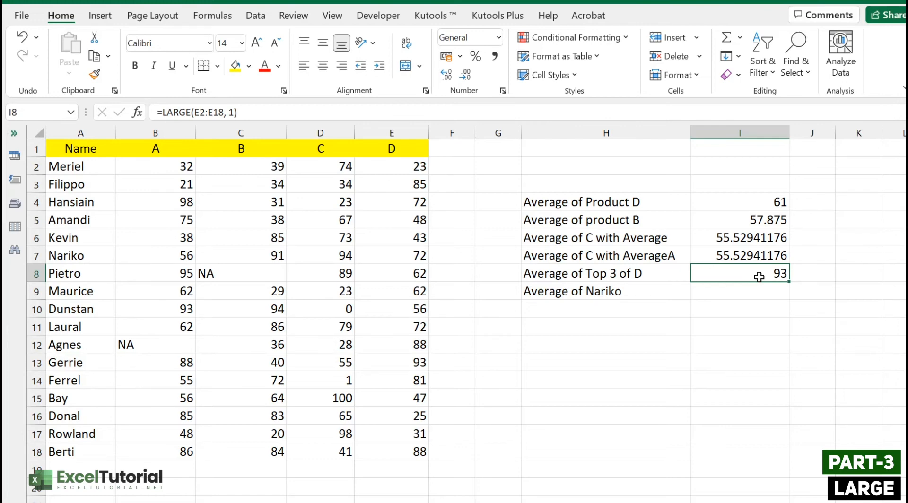
double_click(759, 277)
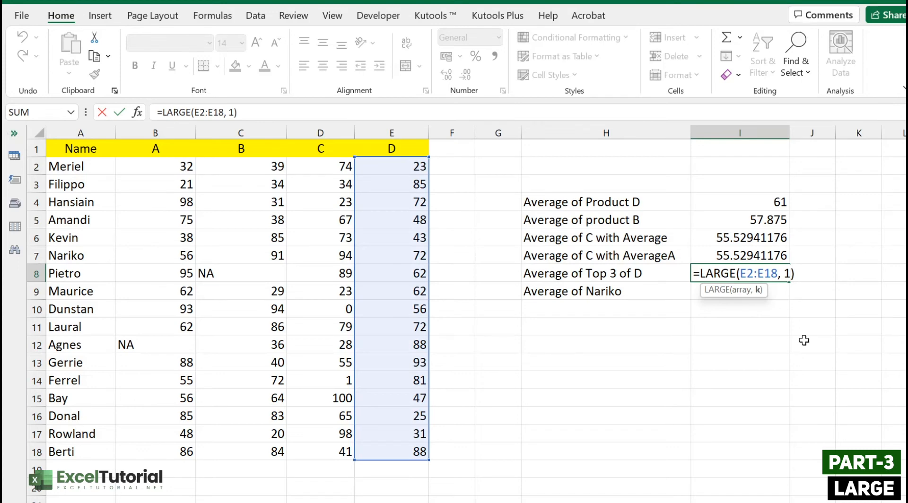
key(BackSpace)
text({)
text(1,2,3})
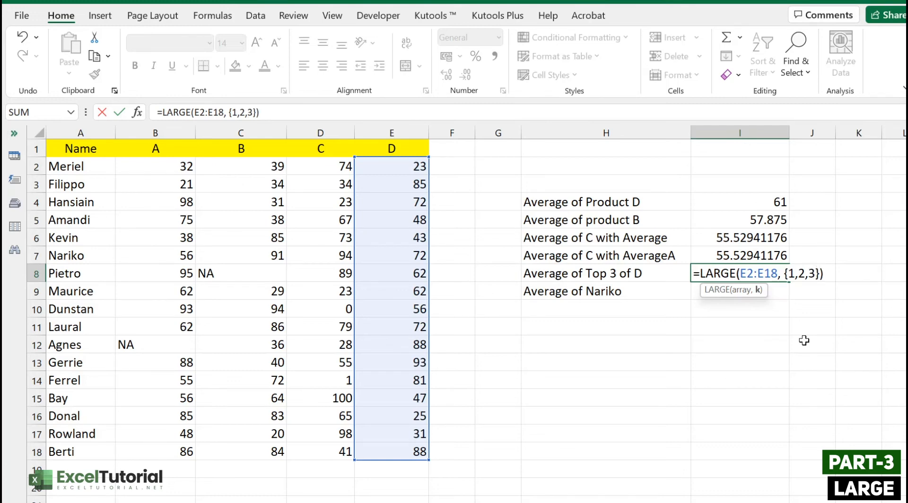
key(Return)
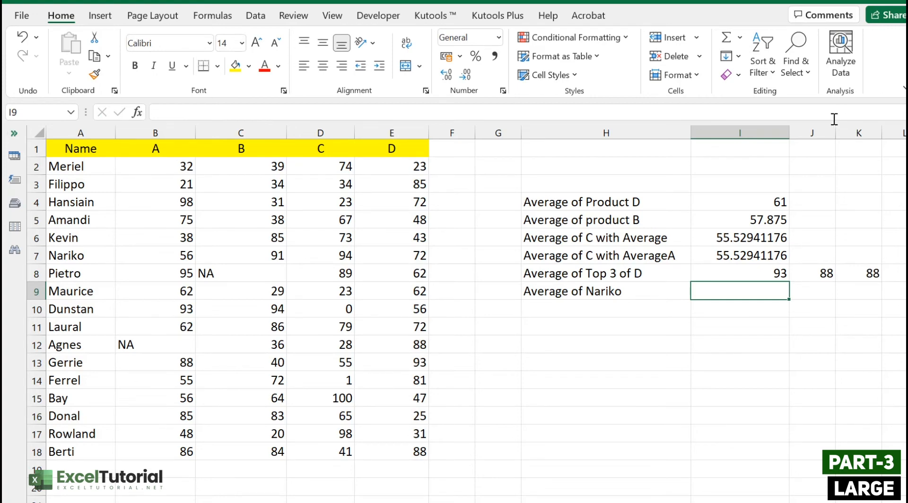
click(756, 276)
click(813, 284)
click(872, 270)
- Wrap the LARGE formula in I8 in AVERAGE, making it =AVERAGE(LARGE(E2:E18, {1,2,3}))
click(783, 275)
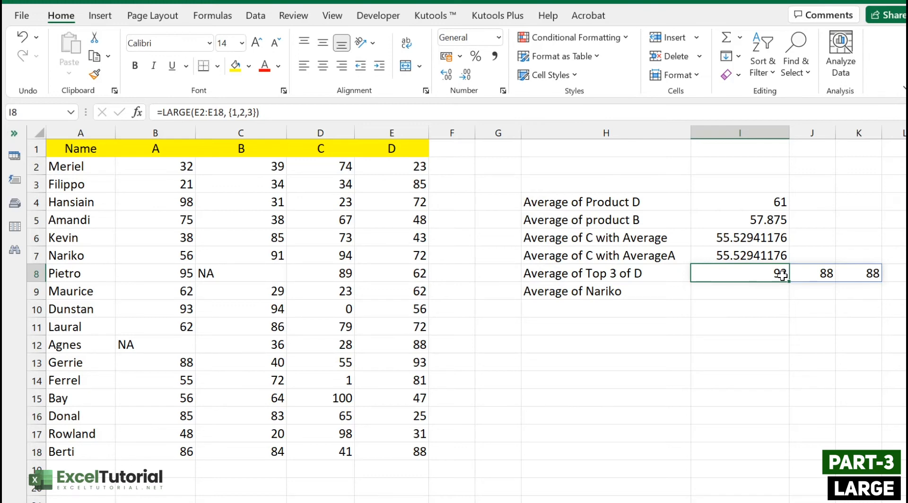
double_click(781, 276)
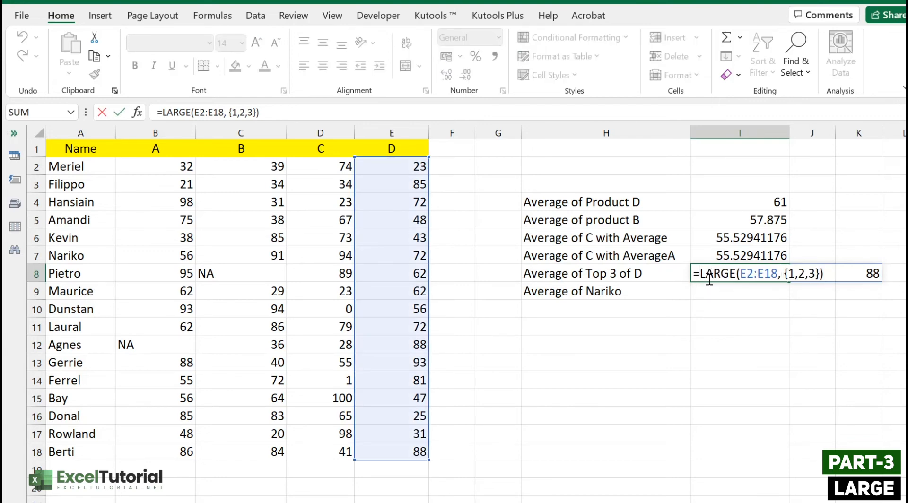
text(AVERAGE()
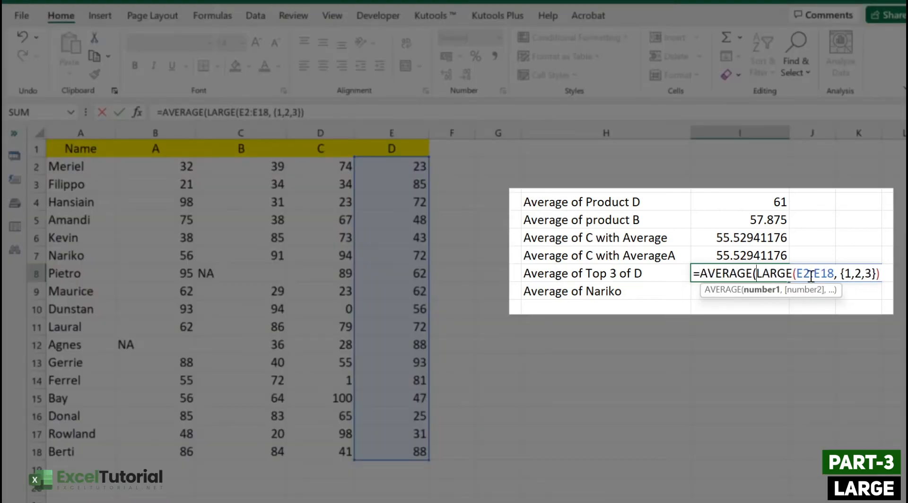
click(882, 273)
text())
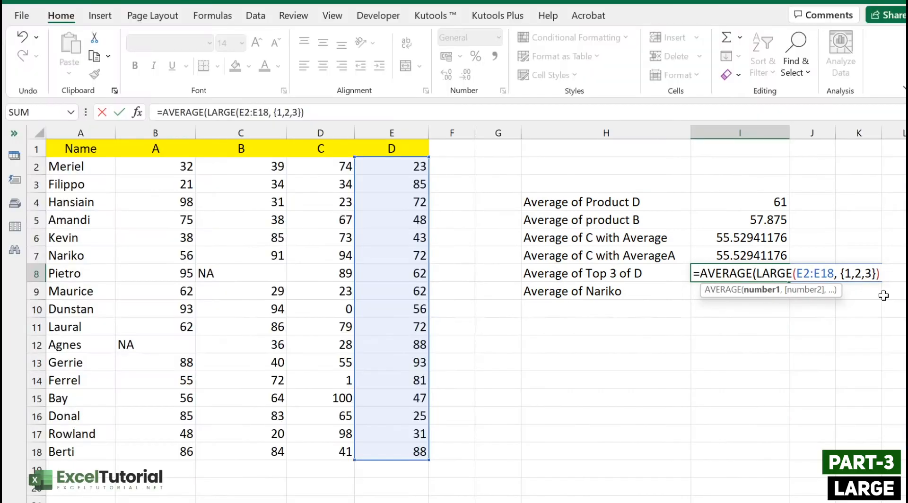
text())
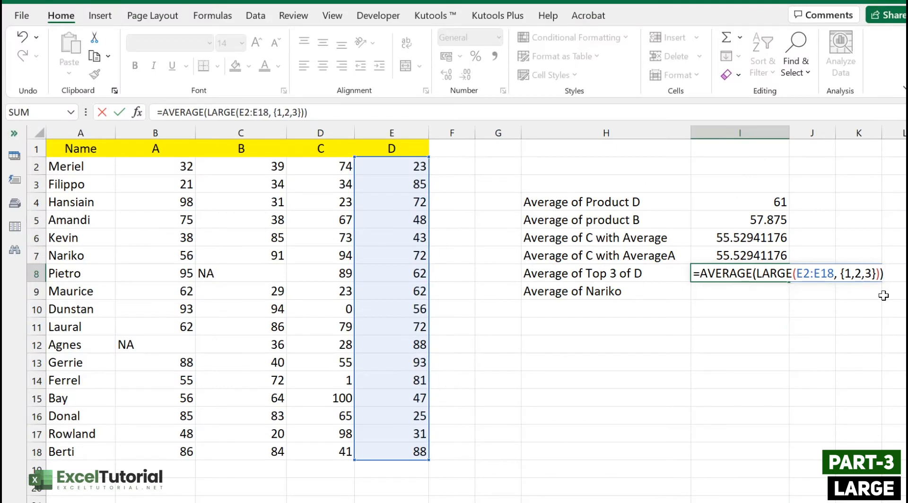
key(Return)
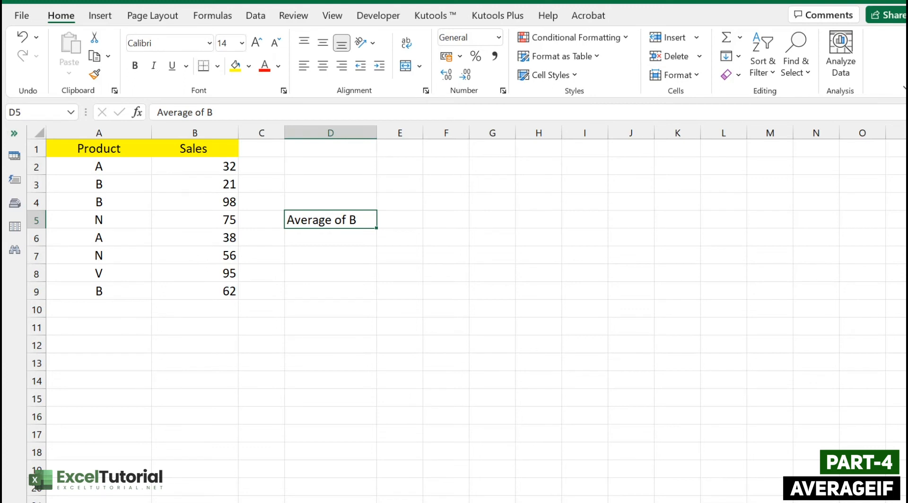
- Examine the Product entries in A2:A9 and Sales in B2:B9, especially the product B rows in A3, A4 and A9
click(217, 199)
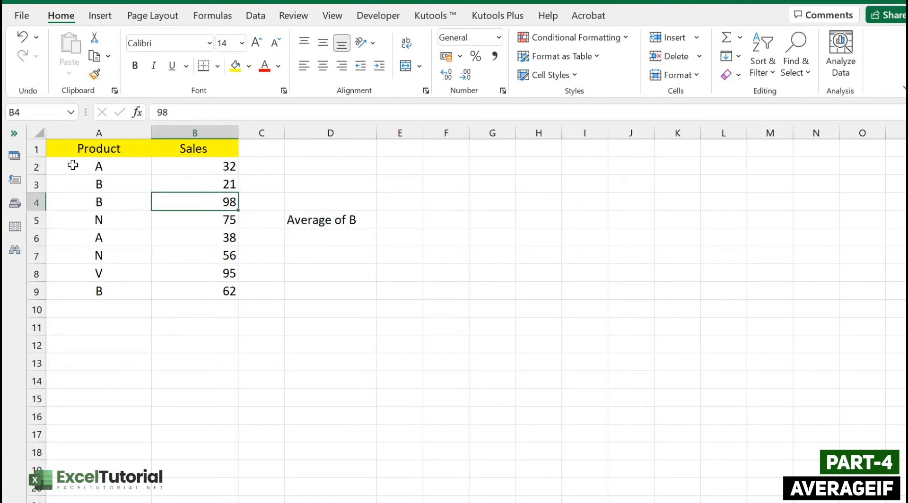
drag(89, 168, 106, 309)
drag(208, 167, 212, 290)
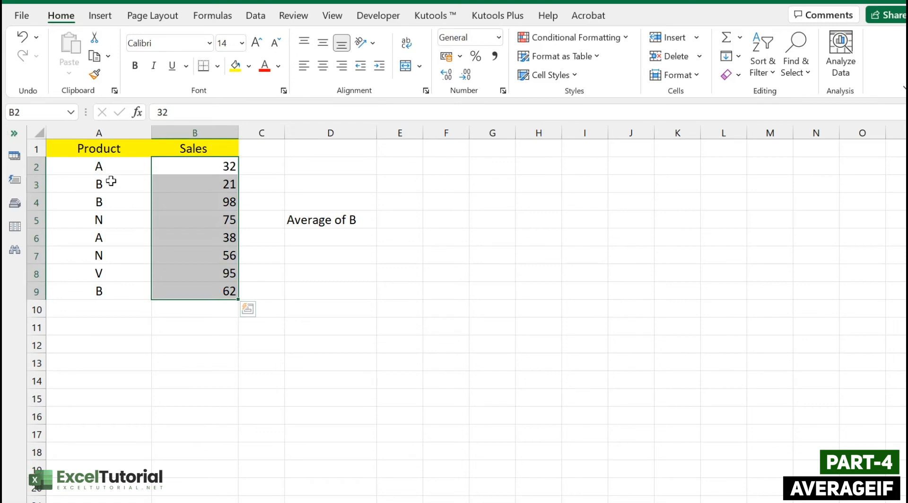
click(111, 182)
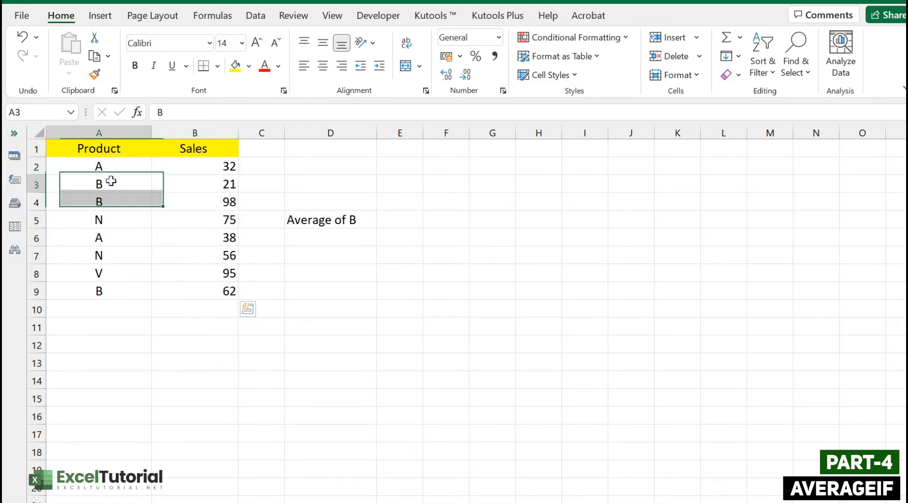
click(116, 239)
click(109, 277)
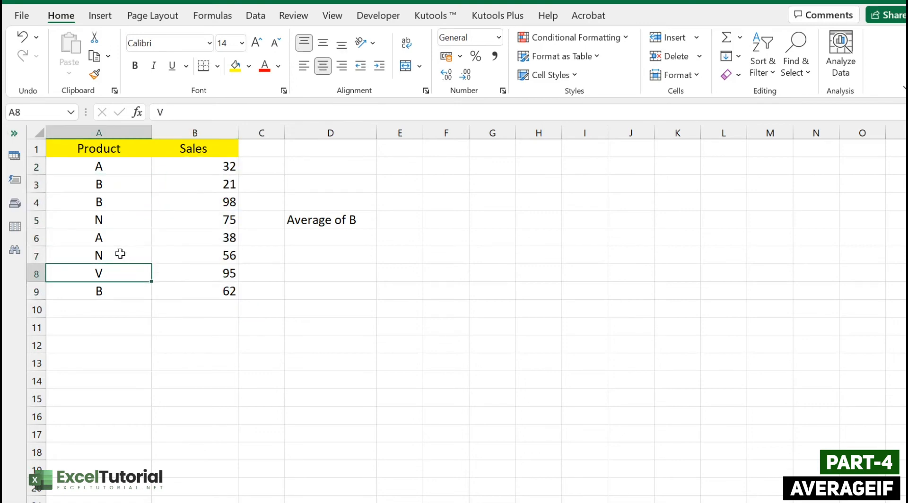
click(122, 258)
click(129, 220)
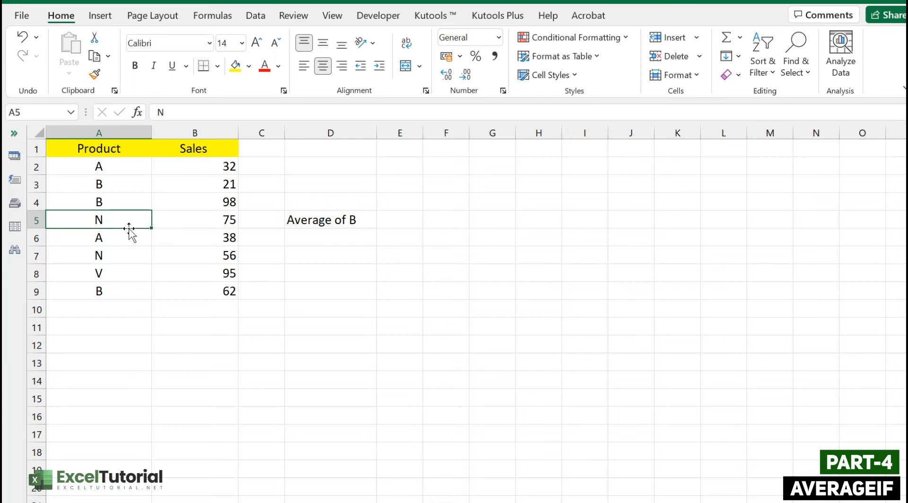
click(110, 203)
click(121, 189)
drag(121, 189, 124, 198)
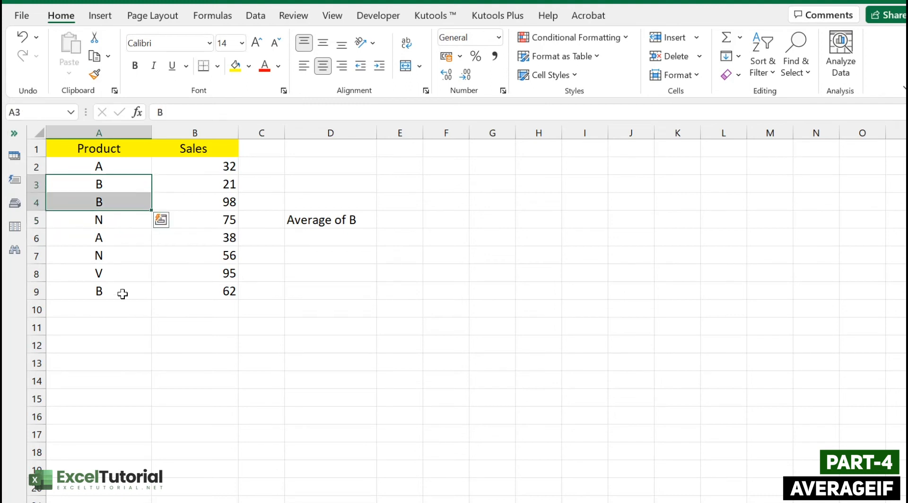
click(127, 303)
click(128, 294)
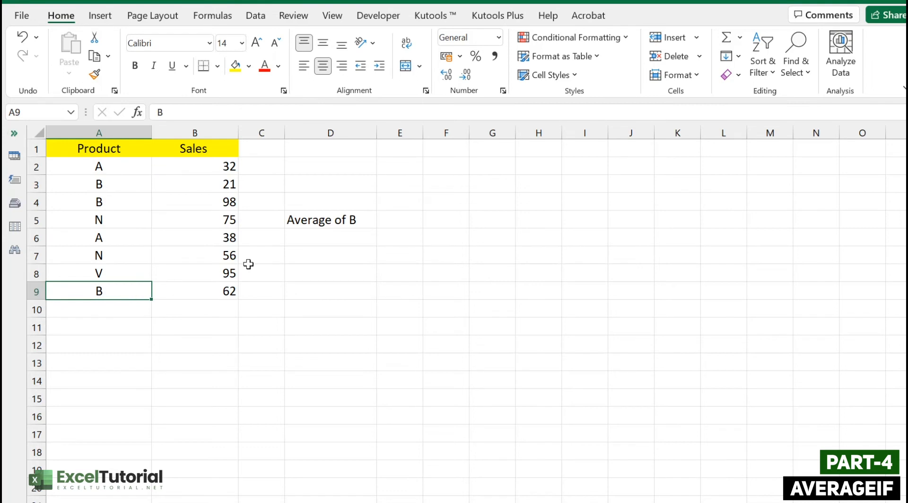
- Enter =AVERAGEIF(A2:A9, "B", B2:B9) in E5 to average the sales of product B
click(376, 237)
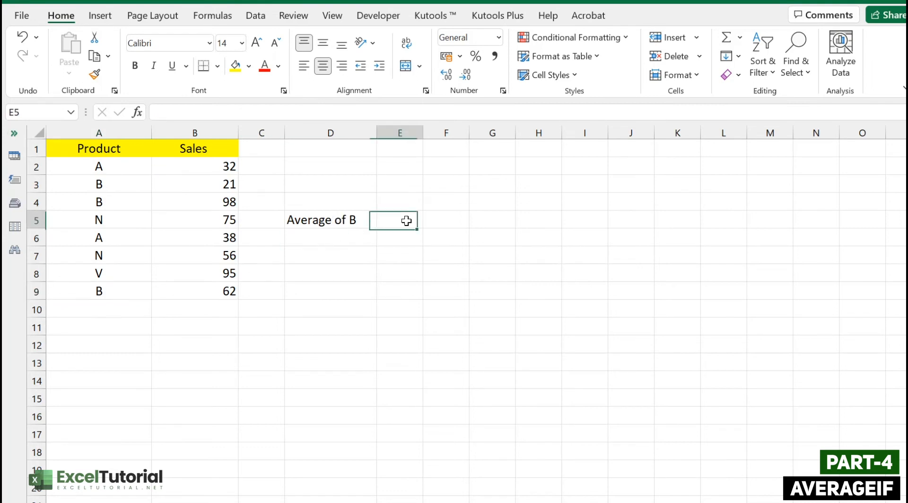
double_click(407, 220)
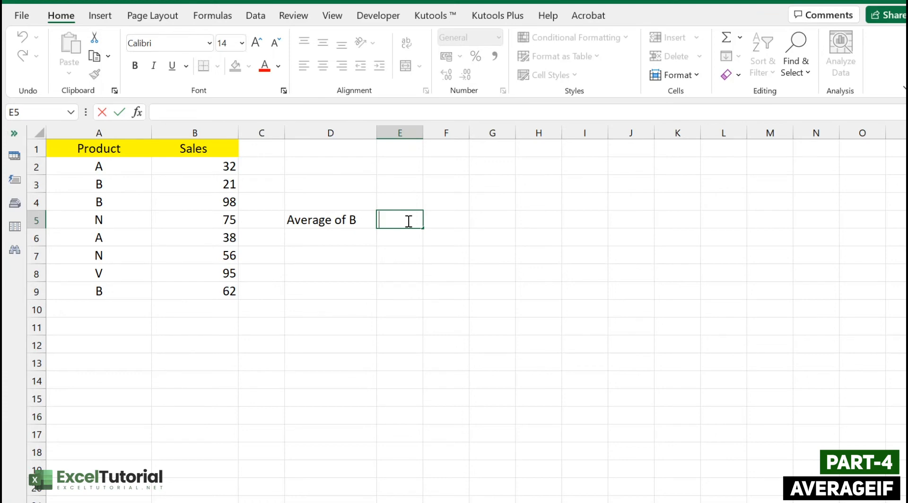
text(=AVERAGEIF()
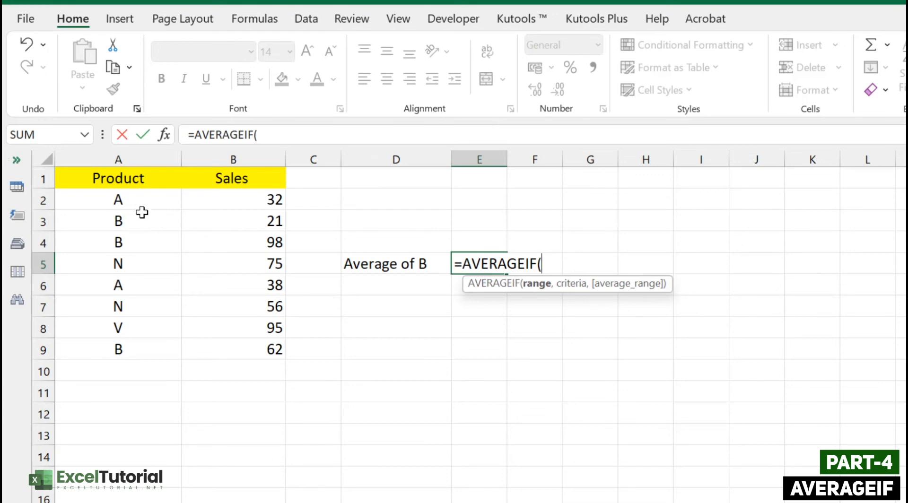
drag(142, 197, 142, 350)
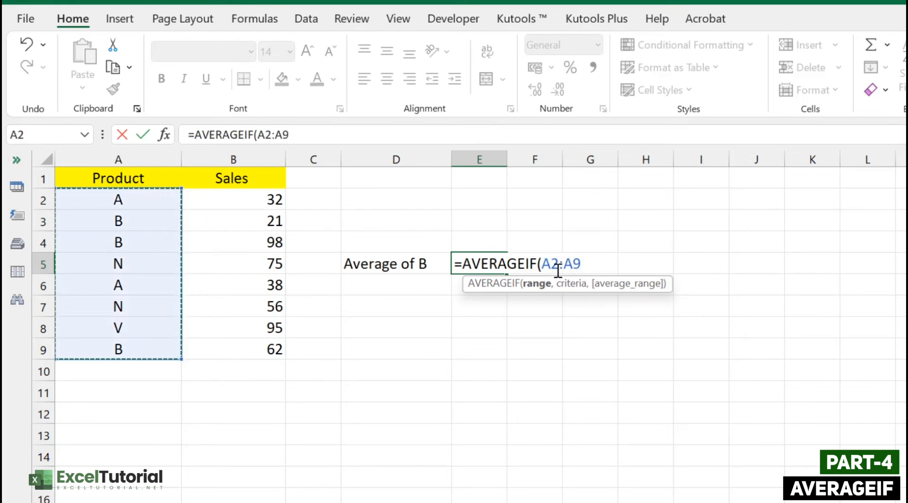
text(,)
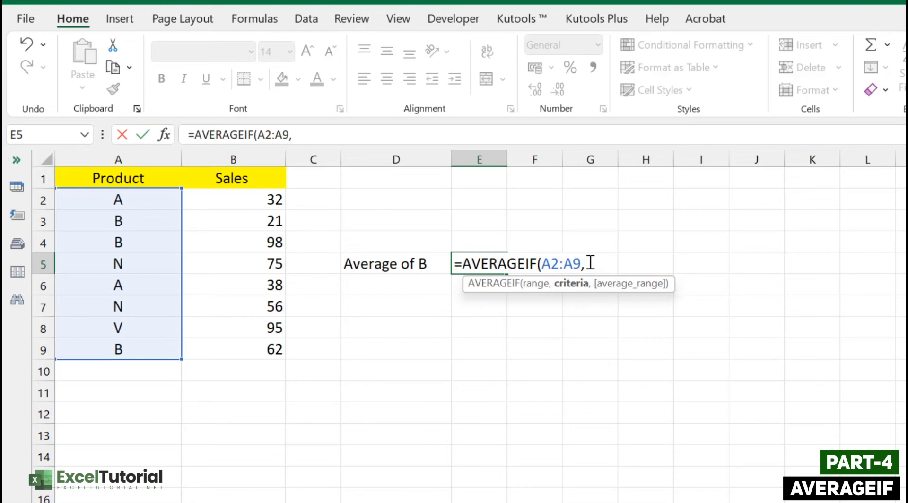
text("B",)
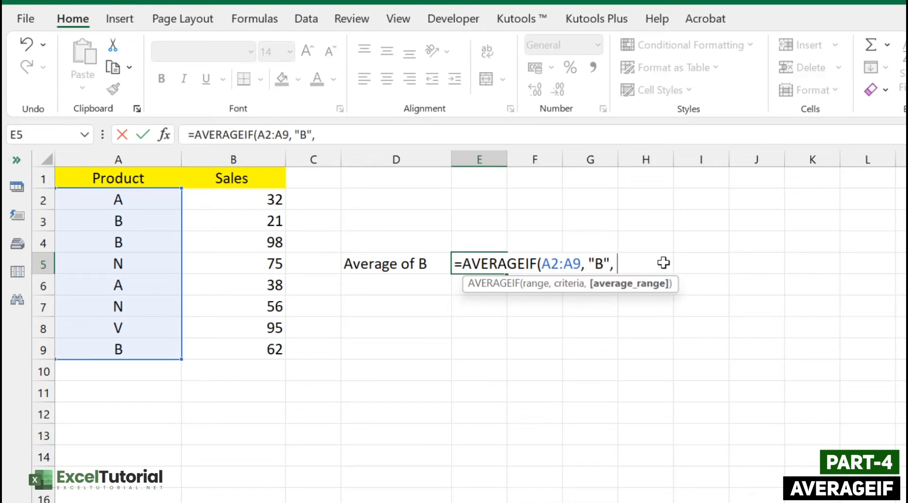
drag(259, 196, 255, 356)
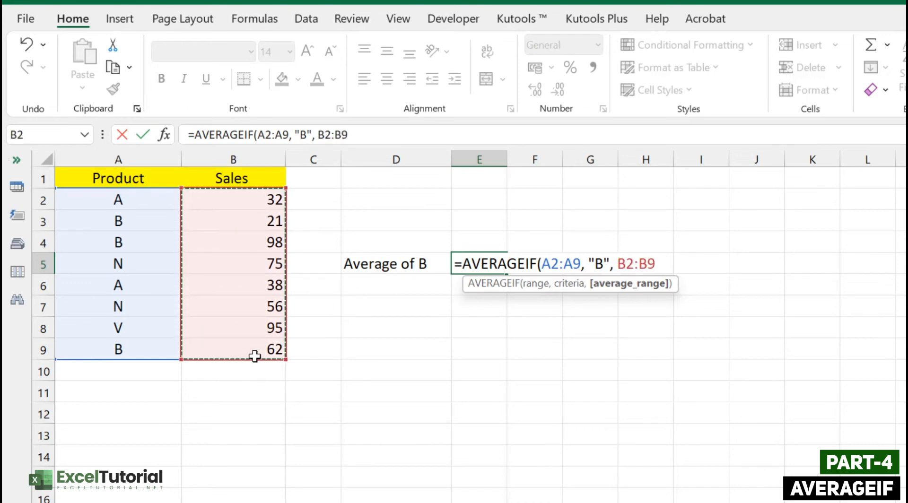
text())
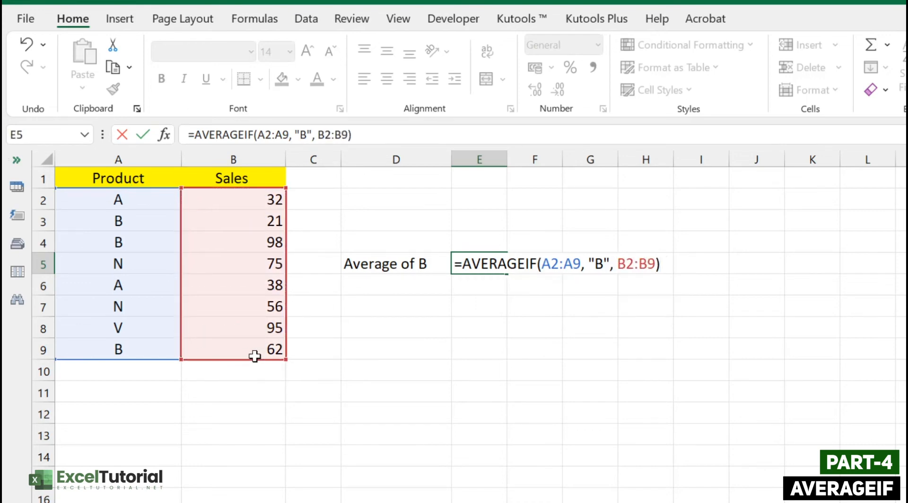
key(Return)
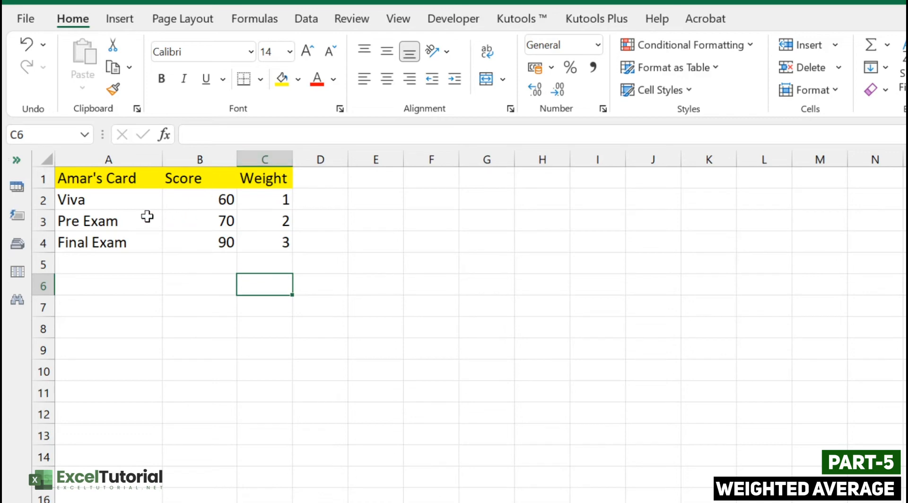
- Examine the Score and Weight headers and the exam entries Viva, Pre Exam and Final Exam in A2:A4
click(214, 178)
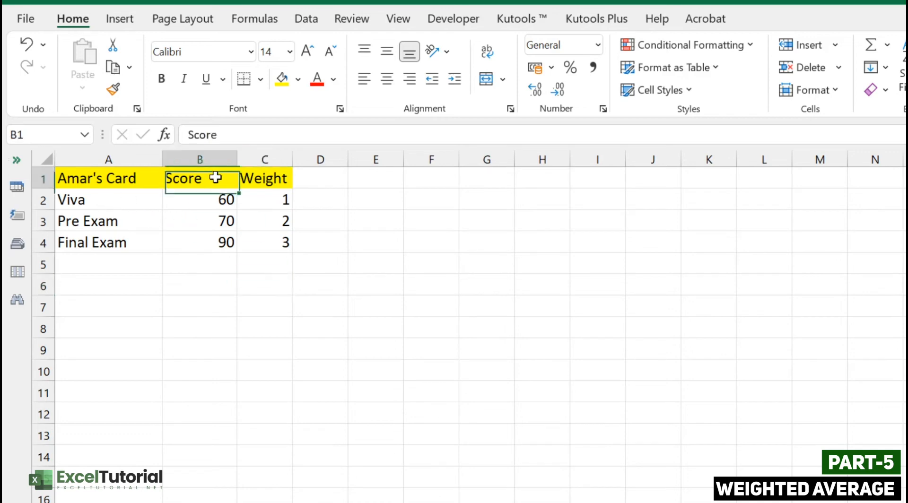
click(255, 178)
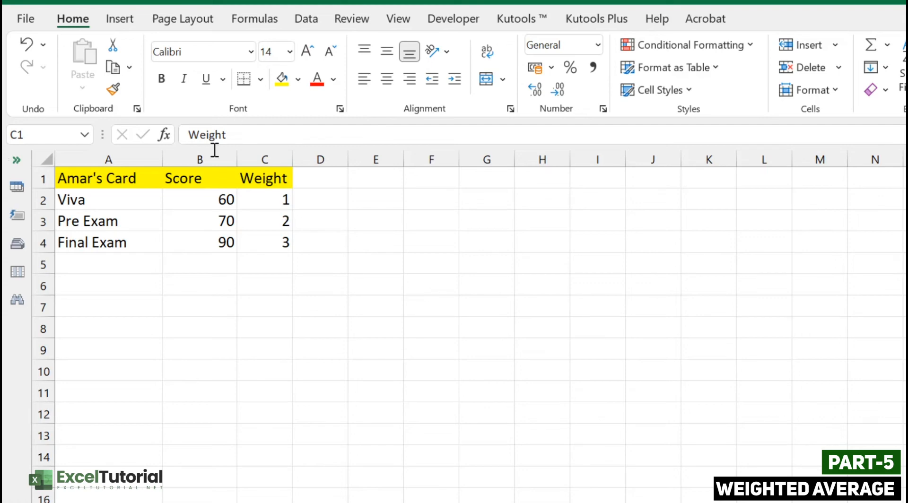
click(104, 178)
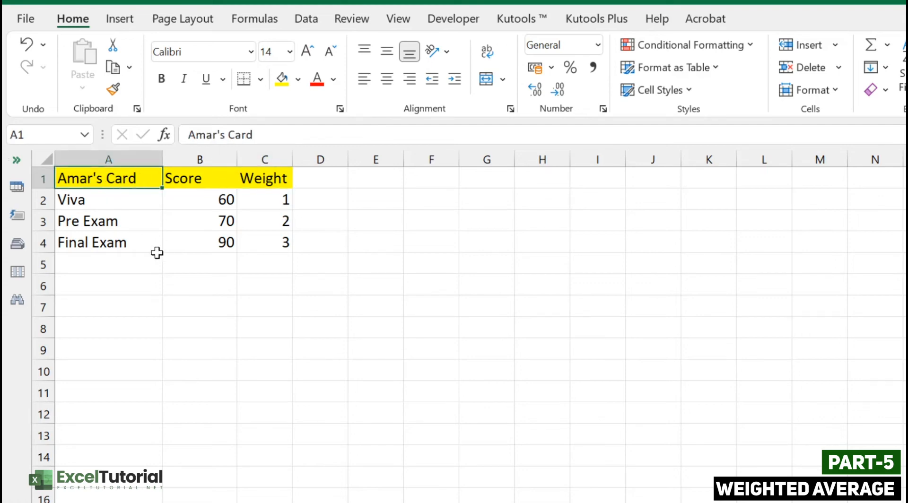
click(98, 197)
click(106, 223)
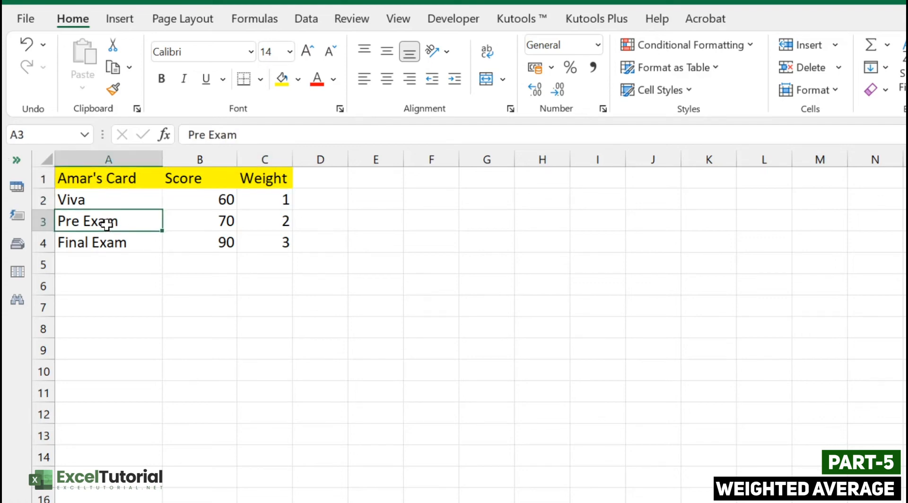
click(109, 238)
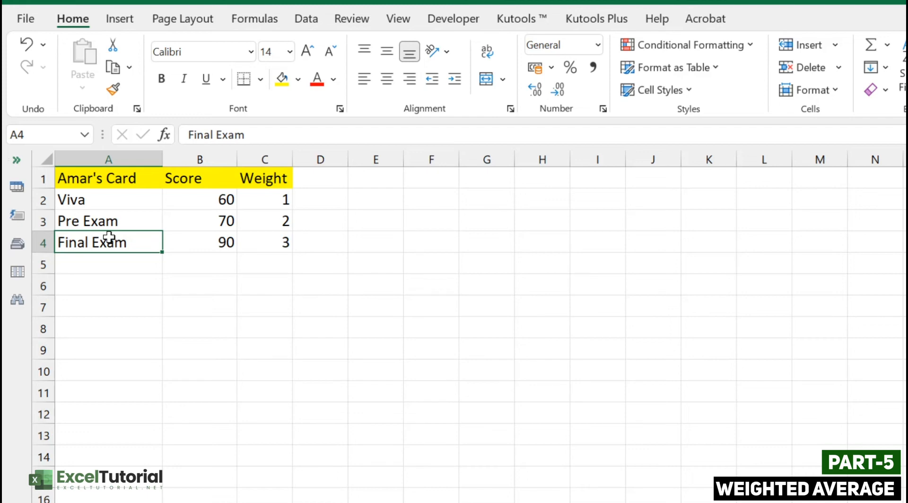
click(261, 183)
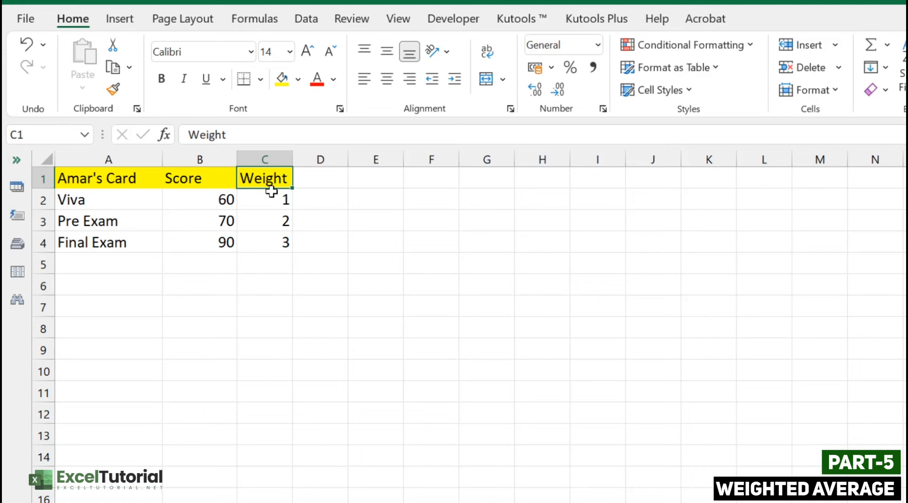
- Compare the score in column B with the weight in column C for each exam in rows 2 to 4
click(196, 200)
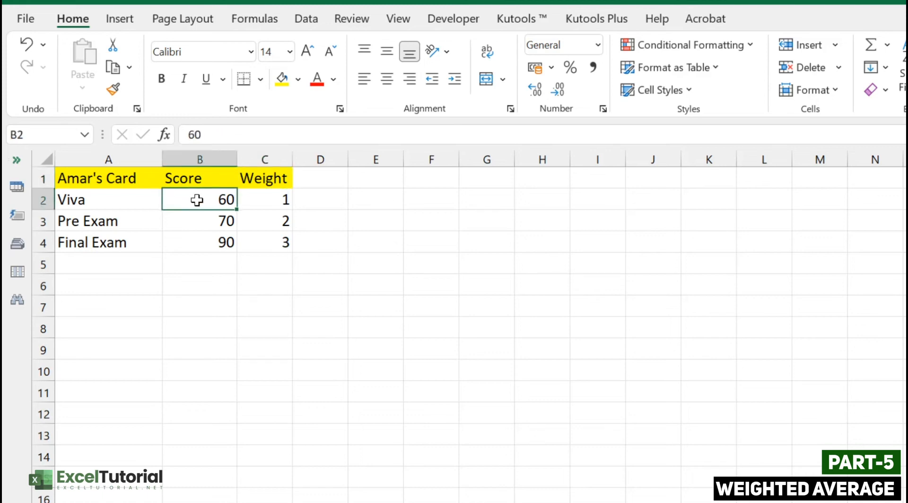
click(282, 201)
click(224, 200)
click(262, 199)
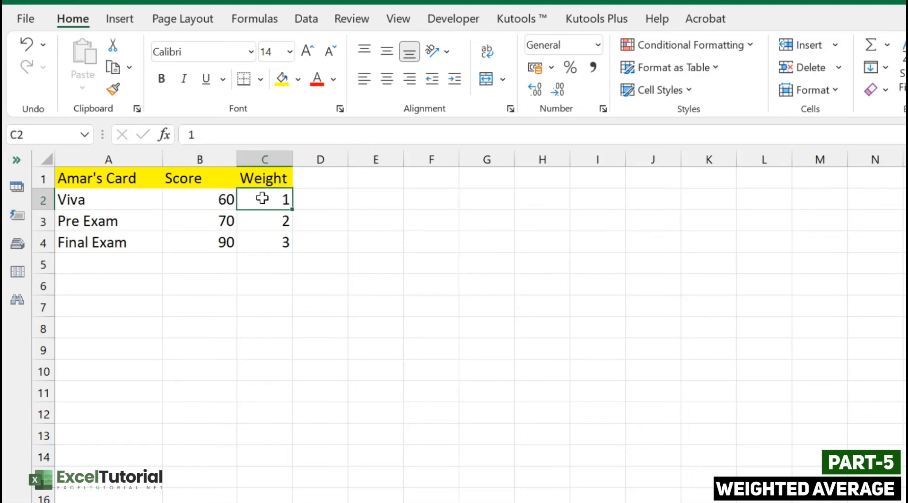
click(91, 226)
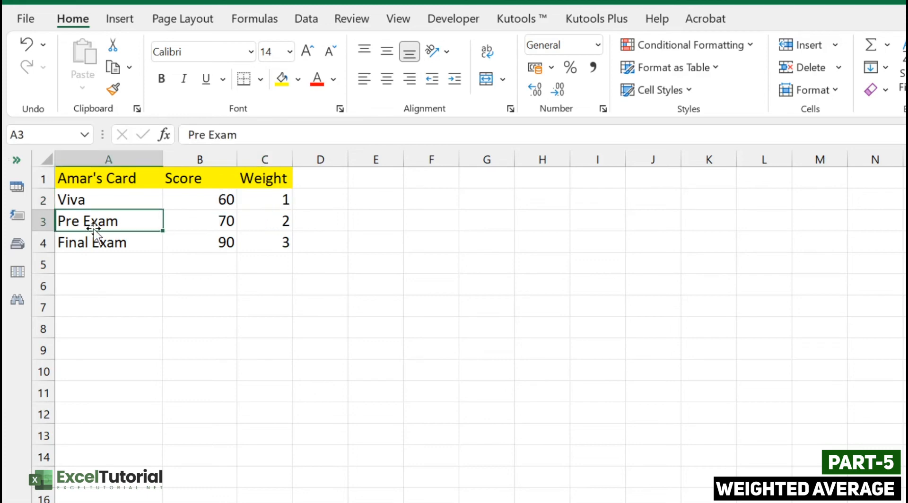
click(227, 230)
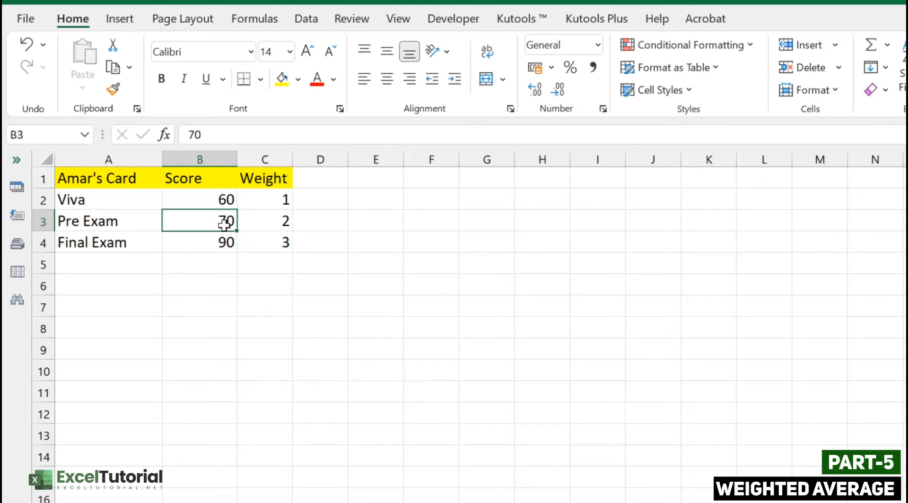
click(122, 177)
click(227, 227)
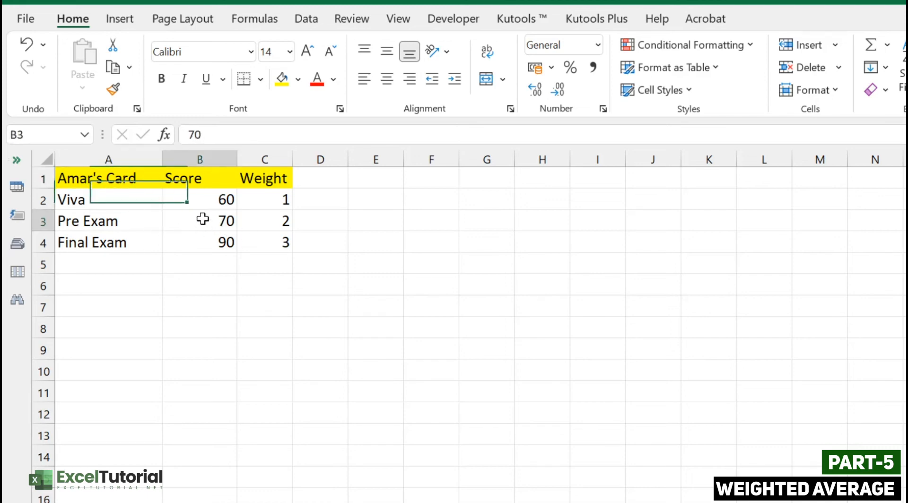
click(269, 226)
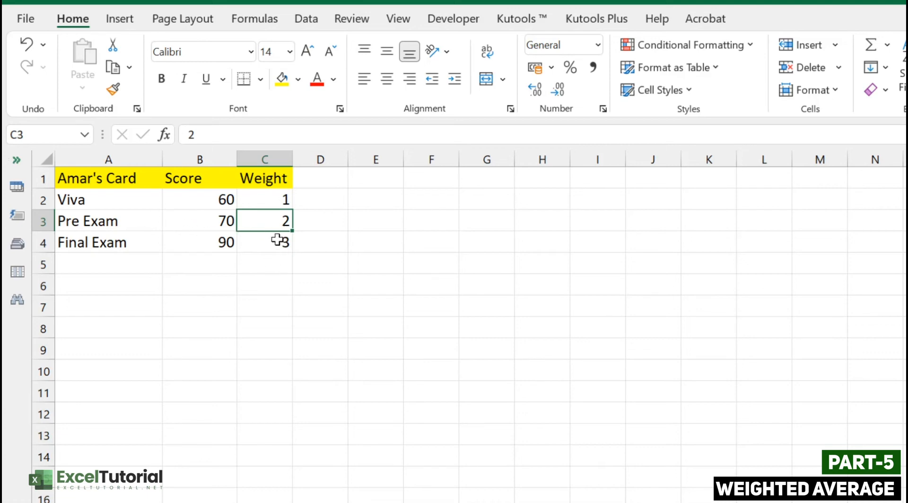
click(134, 256)
click(138, 243)
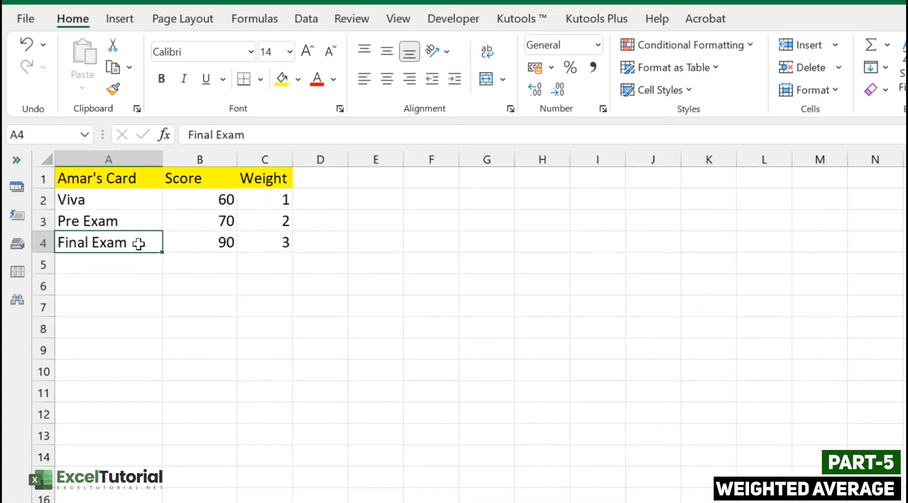
click(201, 241)
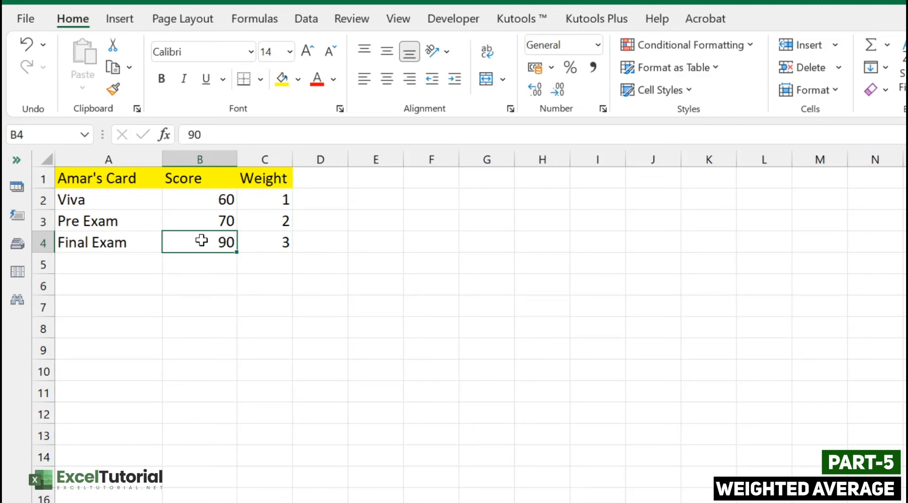
click(281, 237)
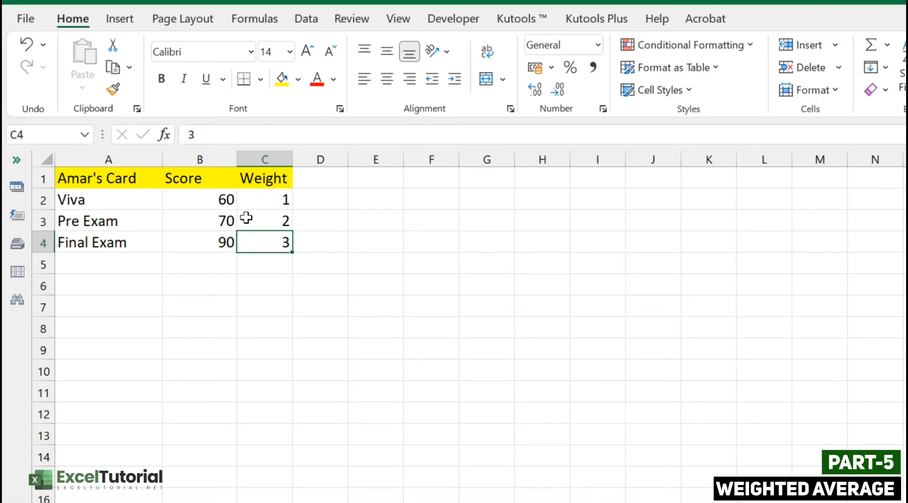
- Enter the score-times-weight products 60, 140 and 270 in D2:D4, and check them against the Score and Weight columns
click(307, 199)
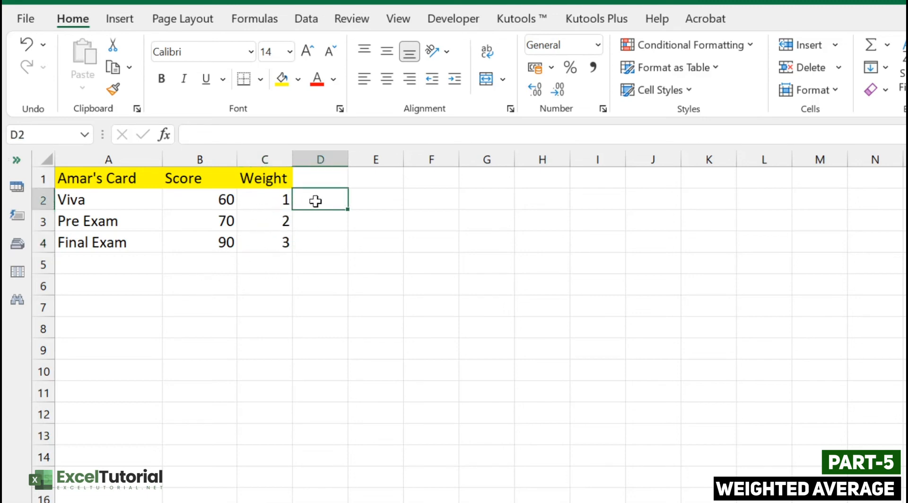
text(60)
key(Return)
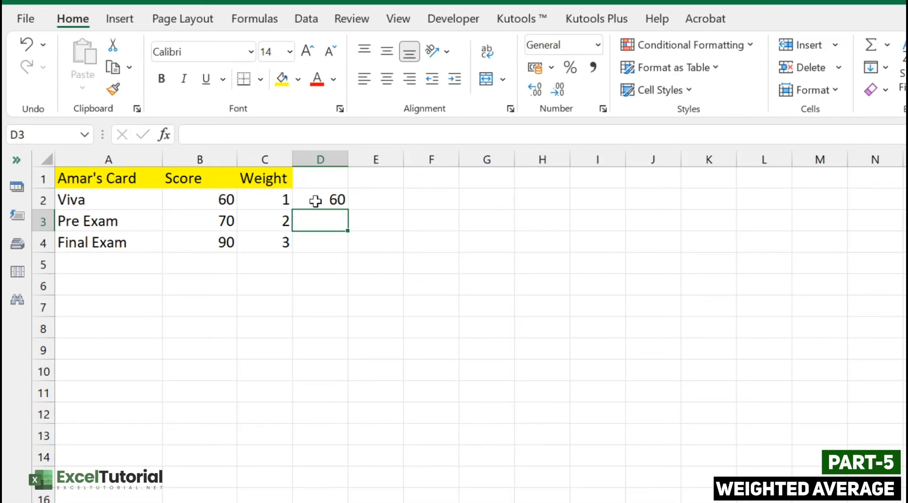
text(140)
key(Return)
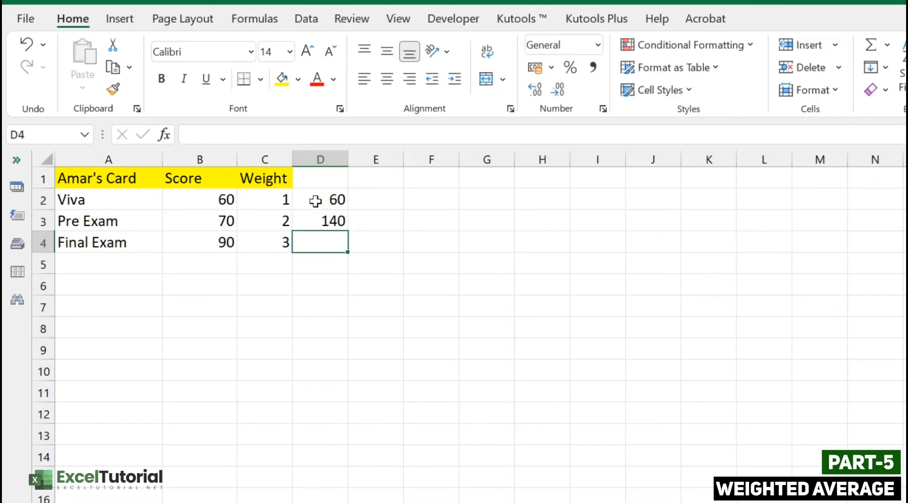
text(270)
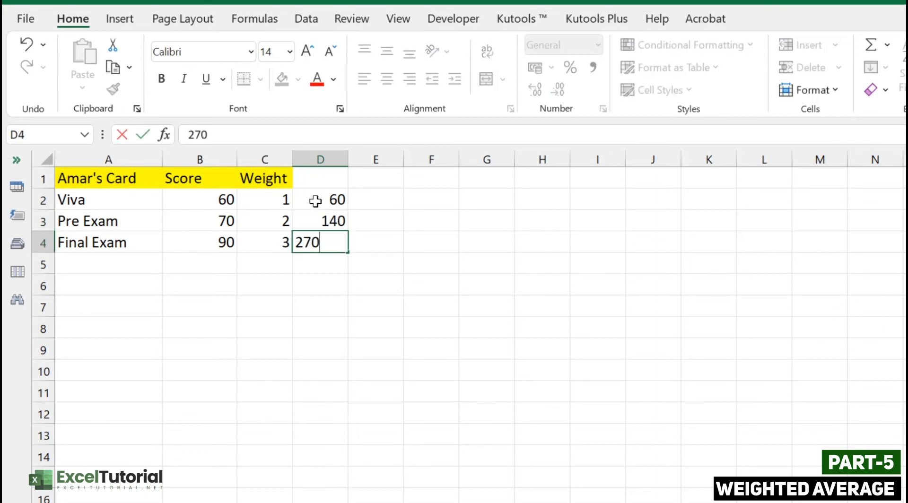
key(Return)
drag(215, 200, 273, 199)
click(334, 199)
drag(232, 221, 274, 221)
drag(226, 258, 271, 249)
click(202, 356)
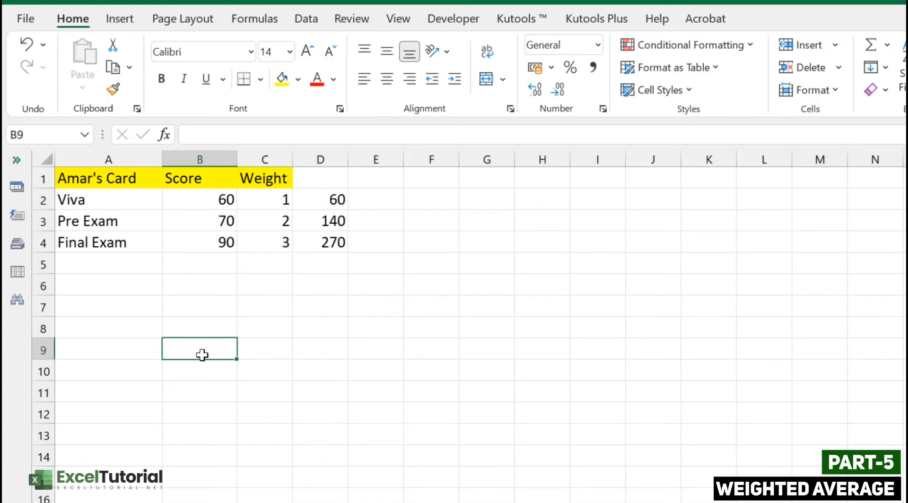
- Enter =SUM(D2:D4) in D5 to total the weighted scores
double_click(325, 258)
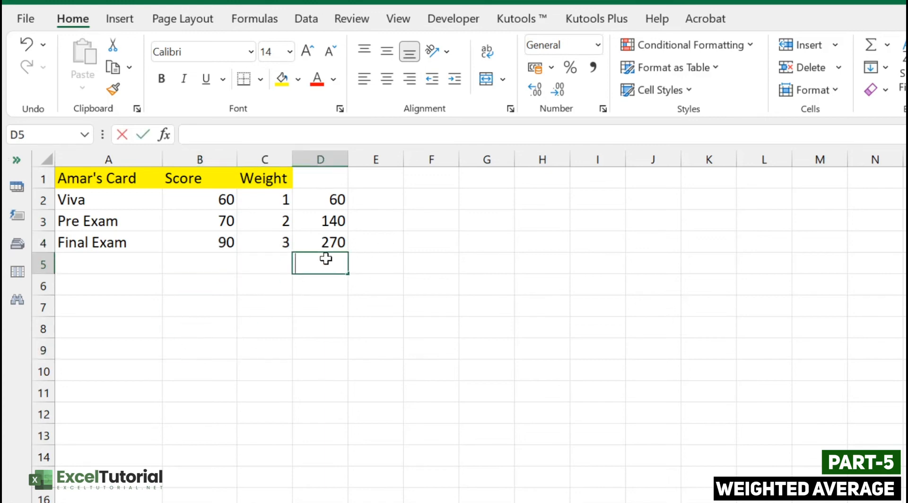
text(=)
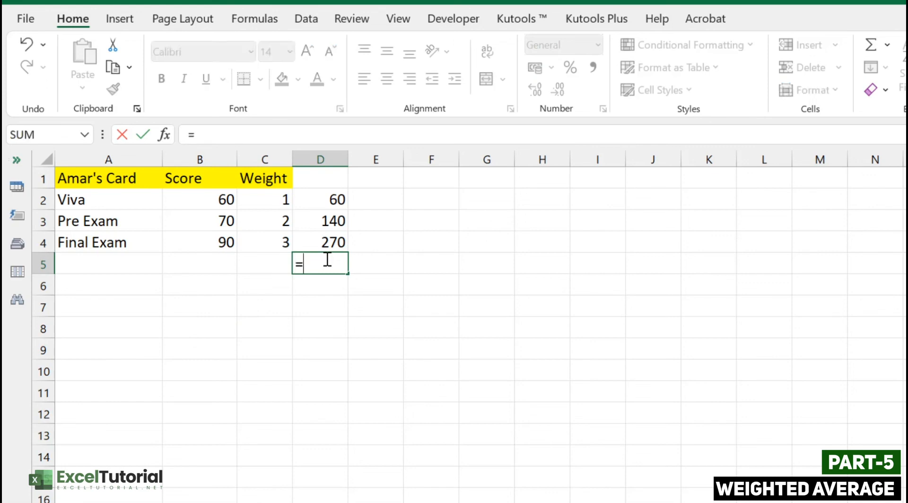
text(SUM()
drag(326, 199, 325, 241)
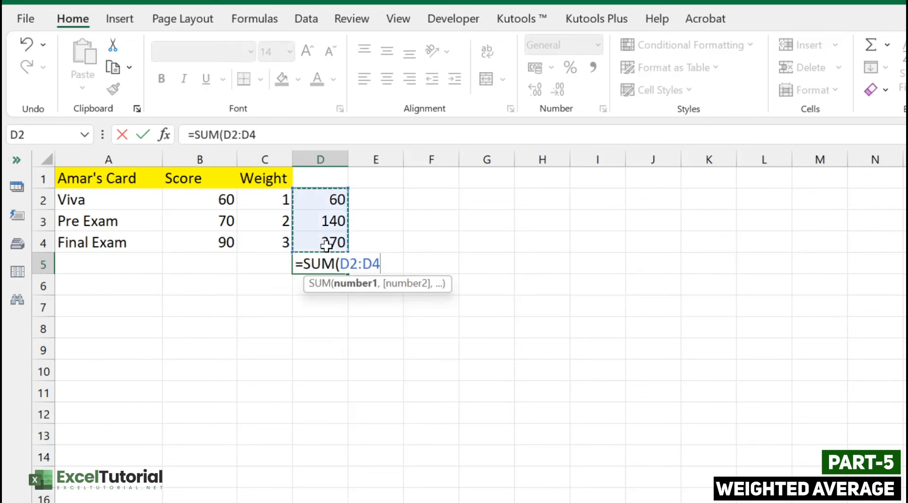
key(Return)
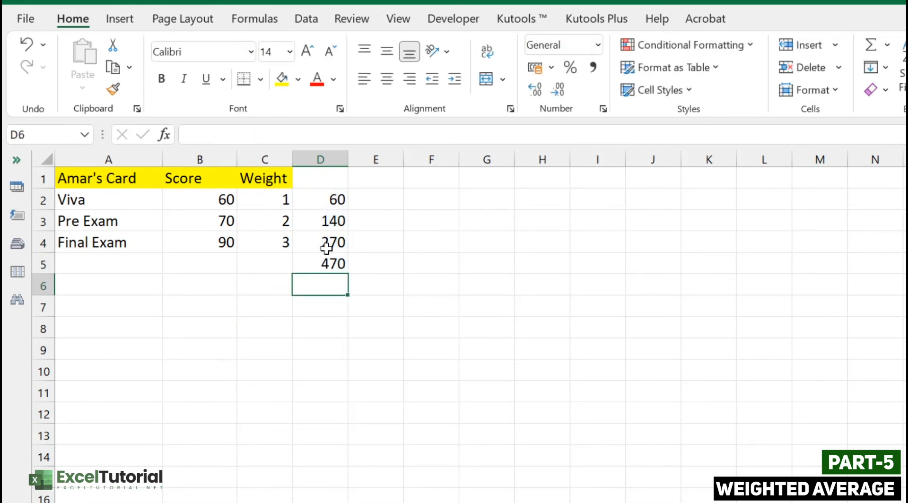
click(333, 262)
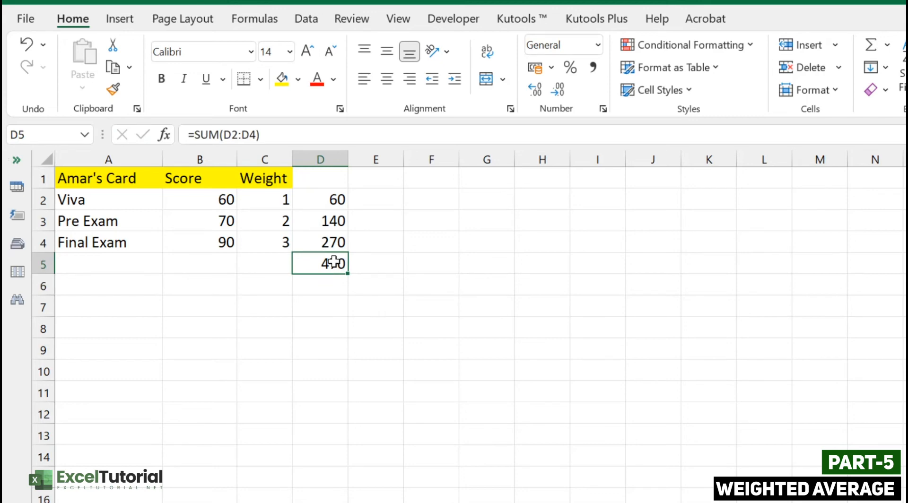
- Divide the total in D5 by the summed weights, making the formula =SUM(D2:D4)/SUM(C2:C4)
click(217, 195)
mouse_move(217, 195)
mouse_down()
mouse_move(272, 196)
mouse_move(278, 242)
mouse_up()
drag(336, 197, 338, 243)
click(321, 267)
double_click(321, 267)
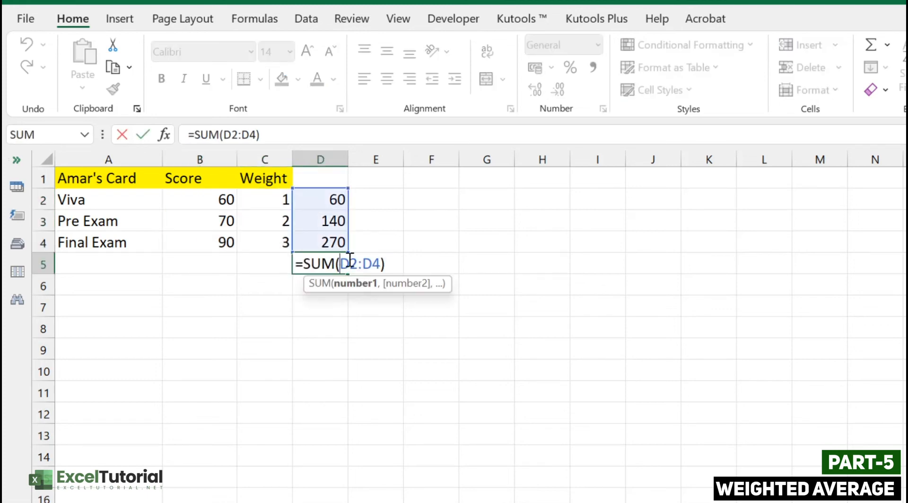
text(/)
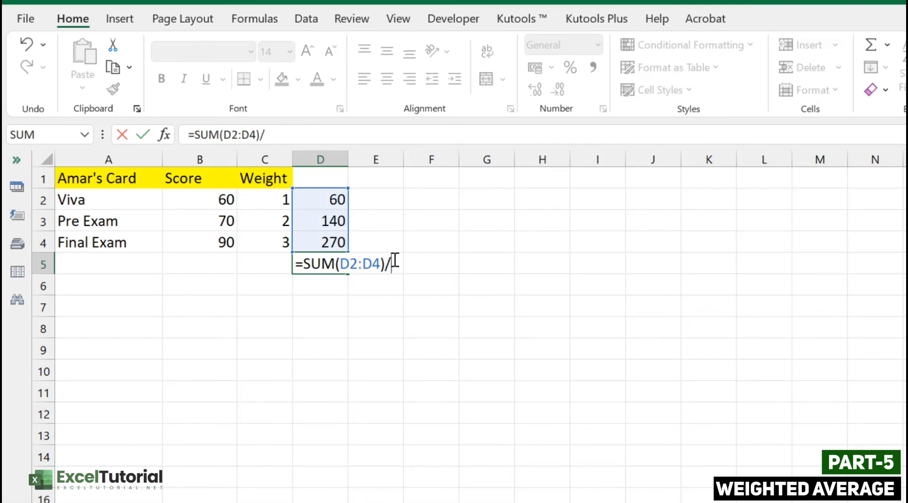
text(SUM()
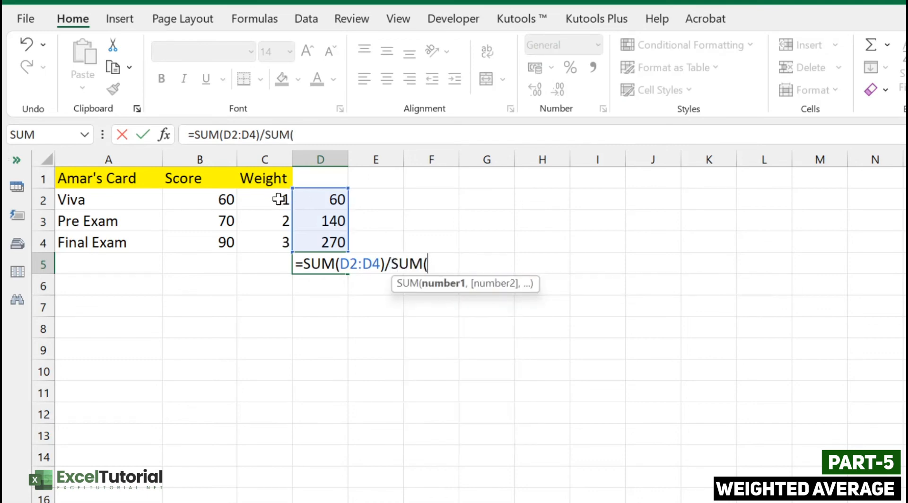
drag(282, 199, 282, 245)
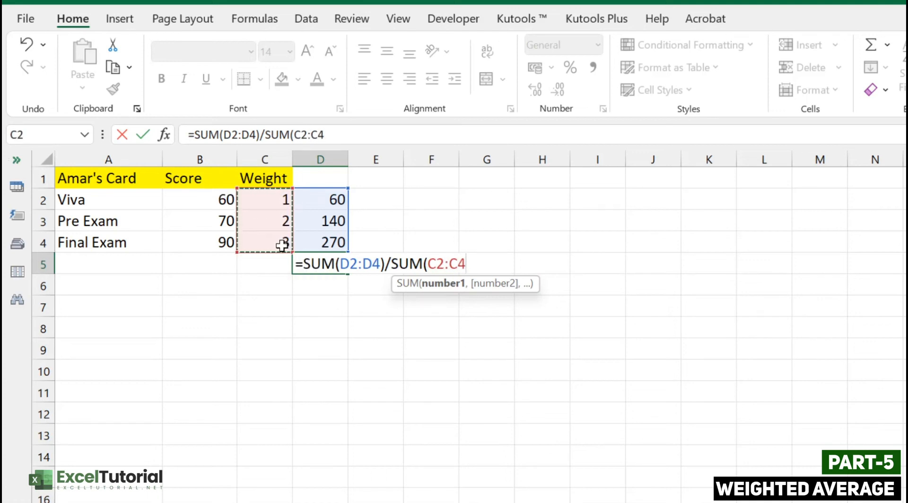
text())
key(Return)
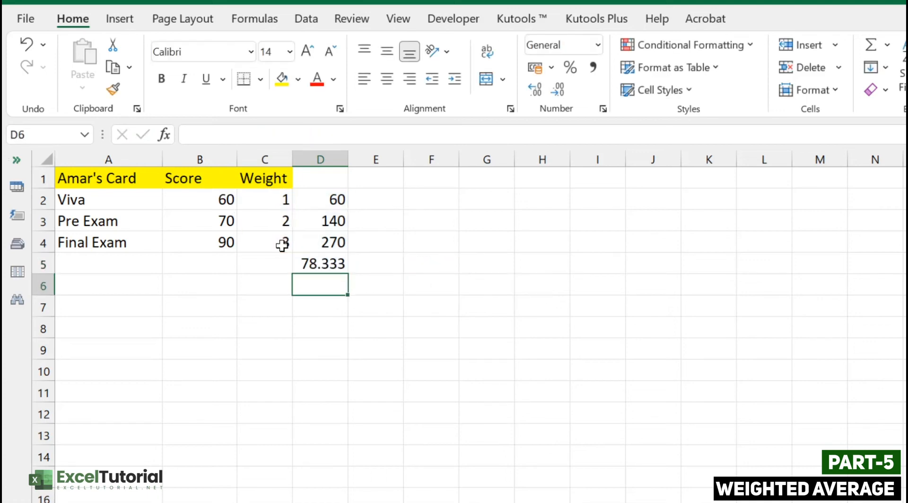
- Label C5 as "W.A. using SUM" and widen column C to fit the label
click(261, 270)
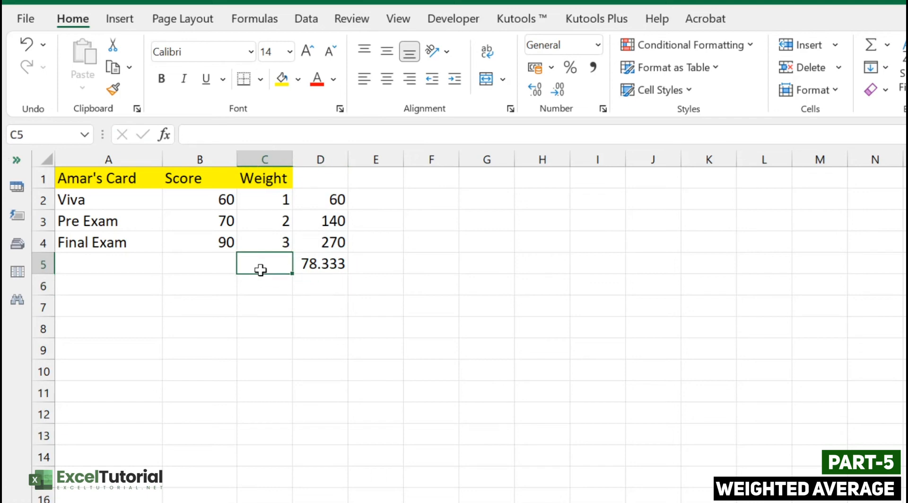
text(W.A.)
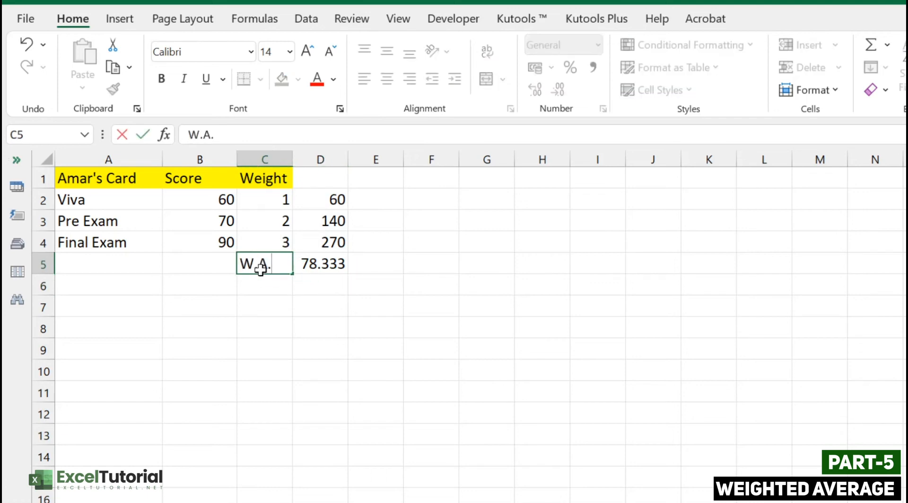
text( using SUM)
key(Return)
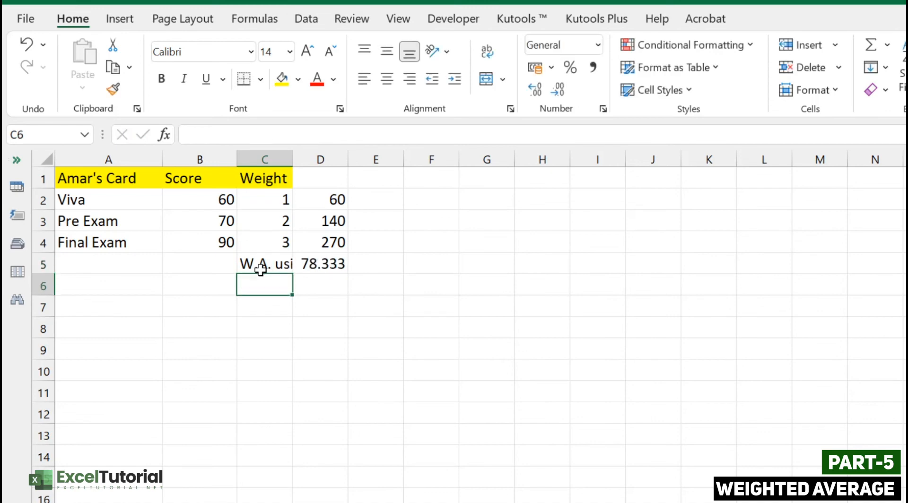
drag(292, 159, 383, 160)
click(350, 462)
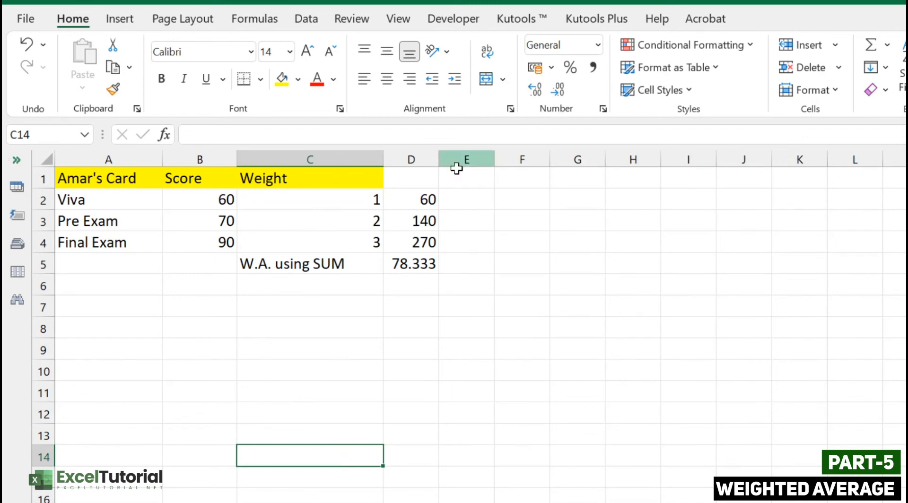
- Examine the products in D2:D4 against the Score and Weight values, along with the SUM-based weighted average in D5
click(425, 199)
drag(424, 199, 423, 243)
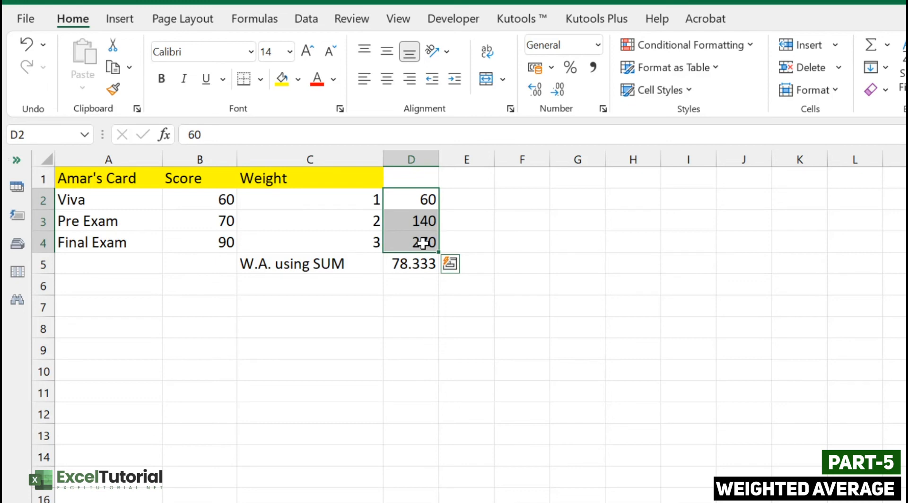
click(301, 286)
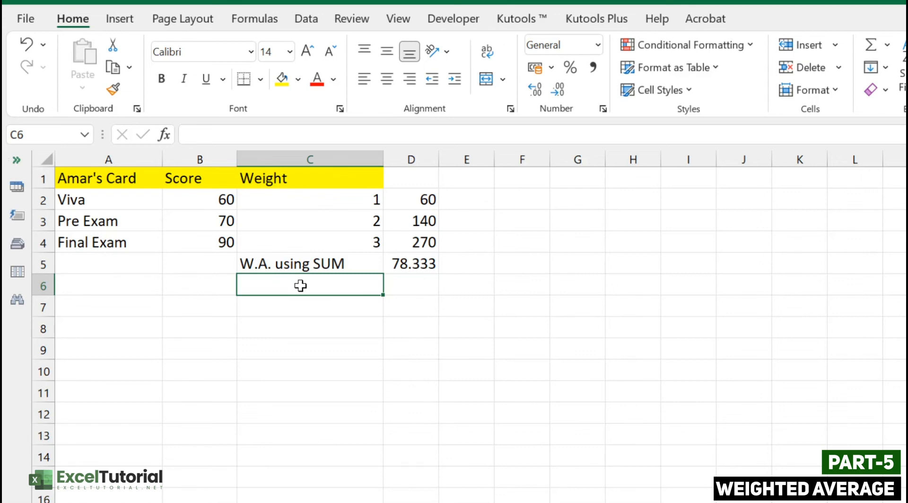
click(218, 199)
click(264, 202)
drag(220, 199, 316, 206)
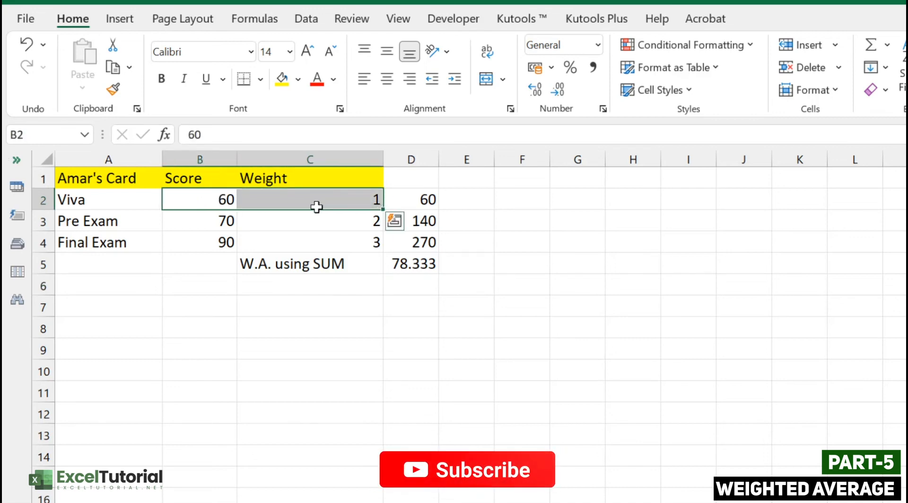
click(227, 199)
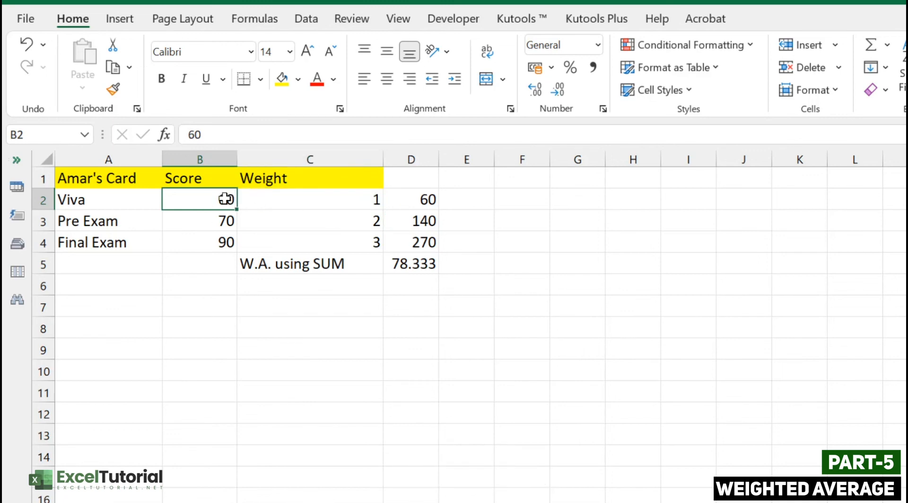
drag(226, 200, 263, 203)
click(415, 203)
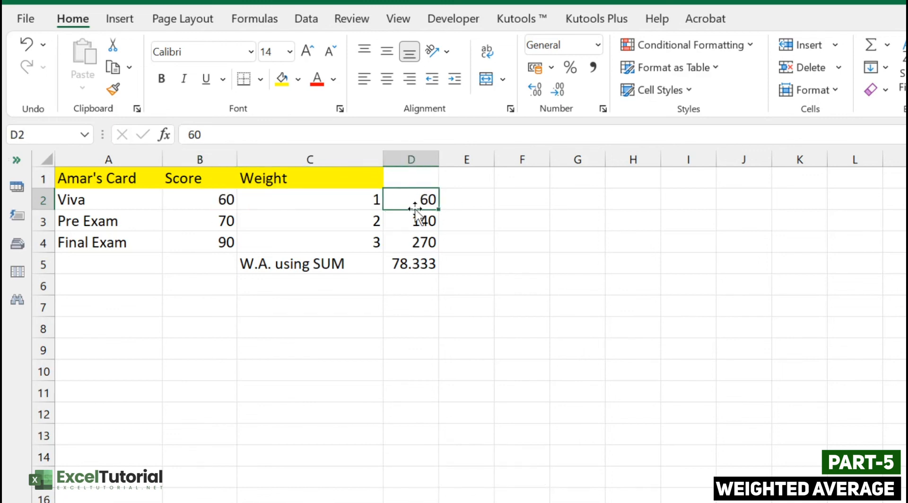
drag(419, 197, 425, 236)
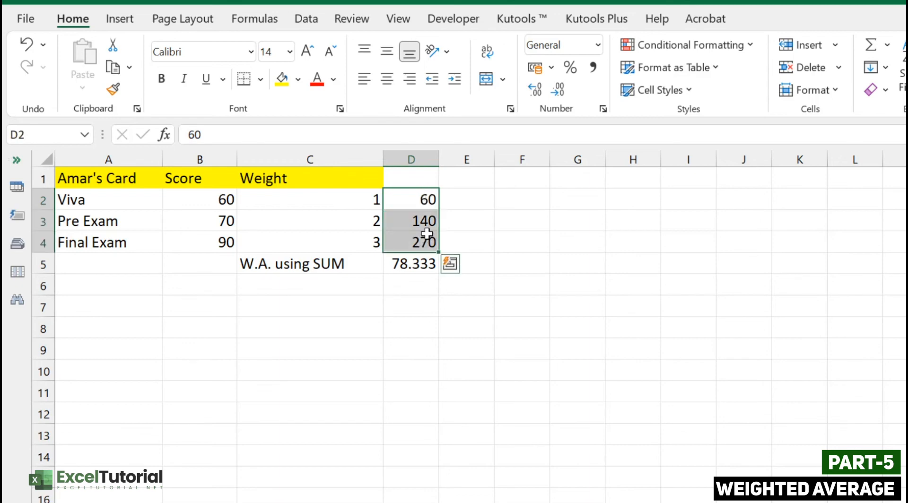
click(412, 268)
drag(417, 200, 423, 251)
- Label C6 as "W.A. using SP"
double_click(302, 283)
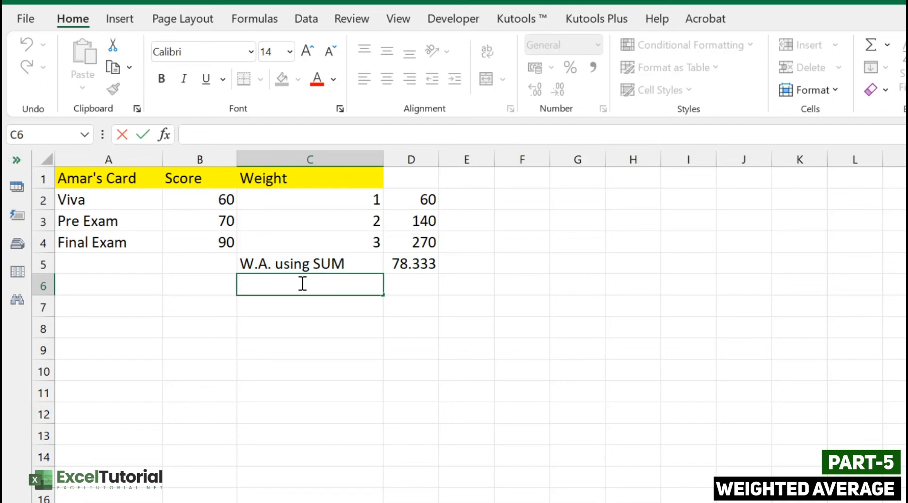
text(W.A. )
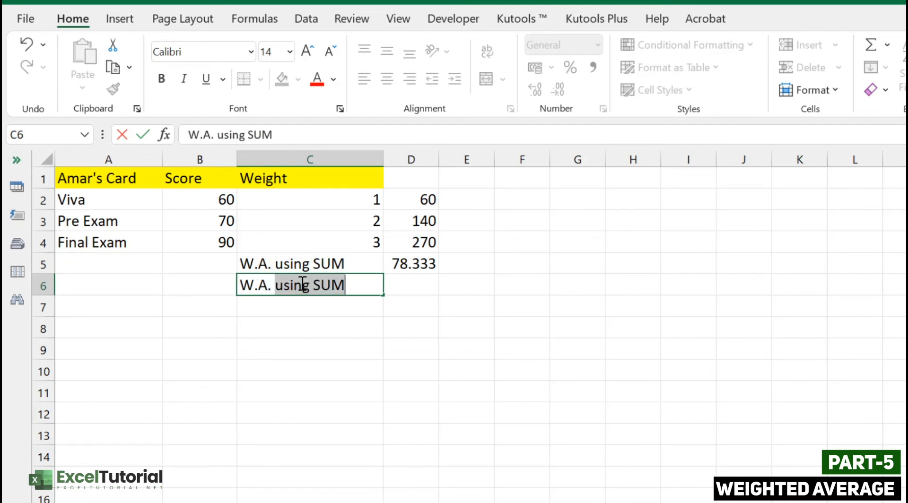
text(using SP)
key(Tab)
- Start a SUMPRODUCT formula in D6 with the scores B2:B4 and the weights C2:C4 as its arrays
text(=)
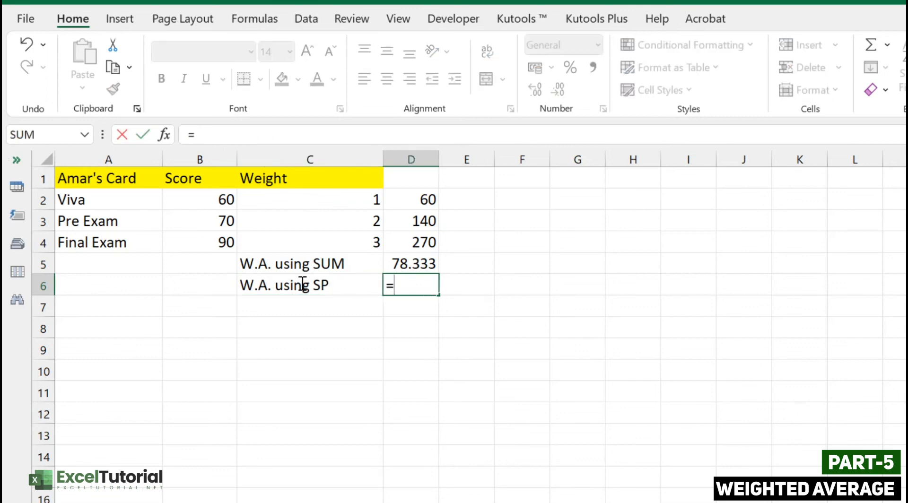
text(SUM)
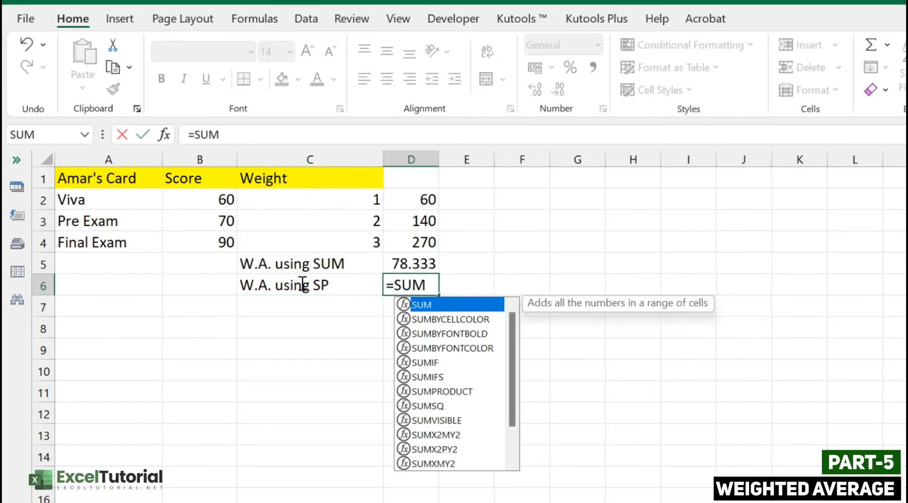
text(PROD)
key(Tab)
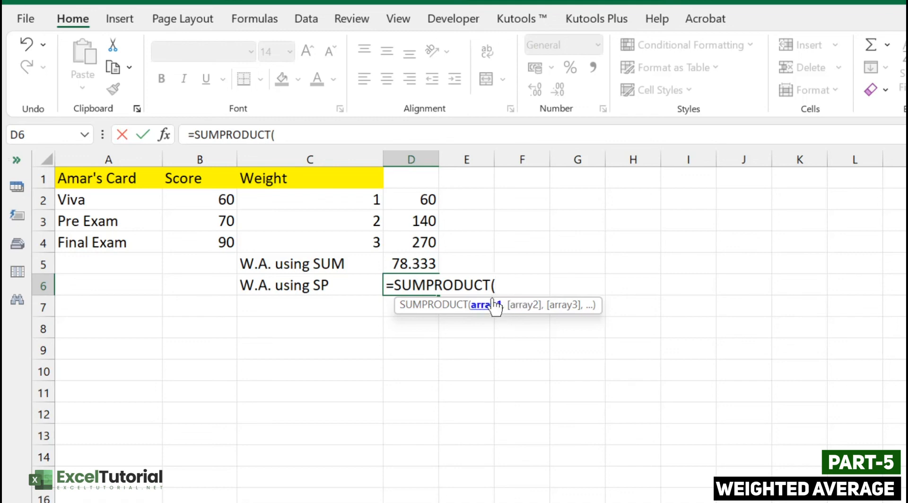
drag(208, 190, 215, 239)
text(,)
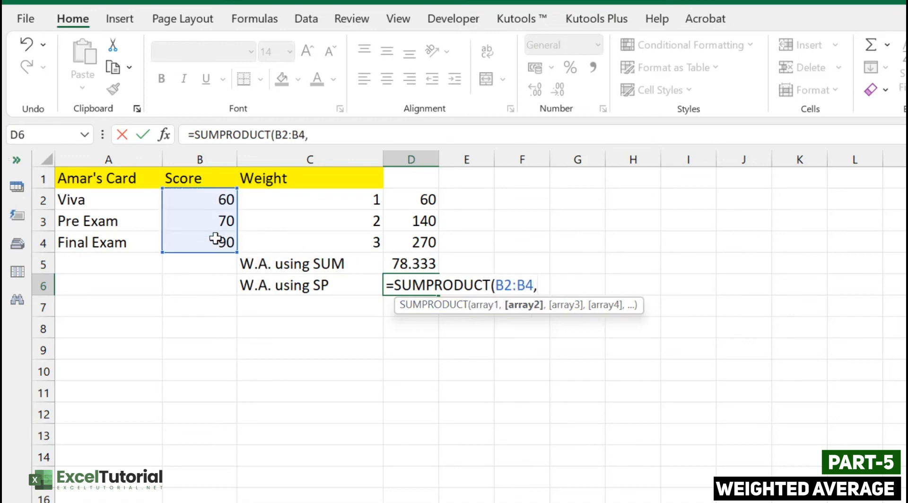
click(298, 196)
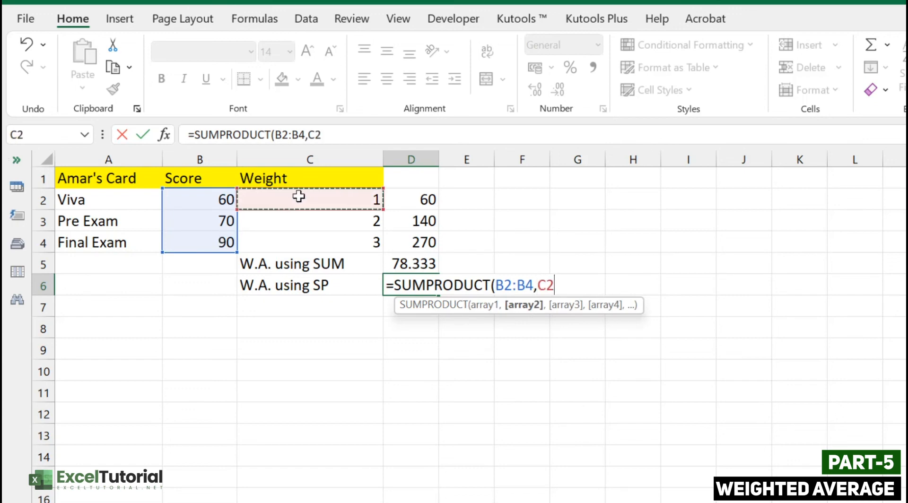
drag(299, 196, 304, 240)
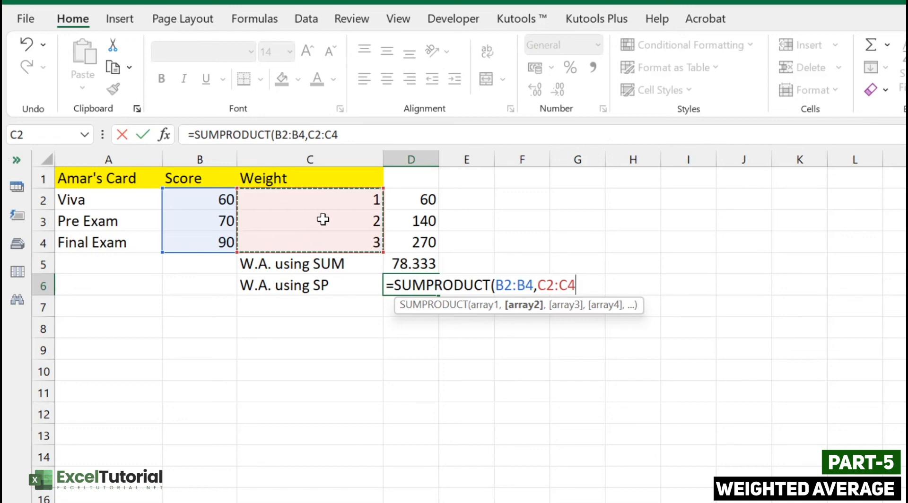
- Divide the SUMPRODUCT by the summed weights, completing D6 as =SUMPRODUCT(B2:B4,C2:C4)/SUM(C2:C4)
text()/)
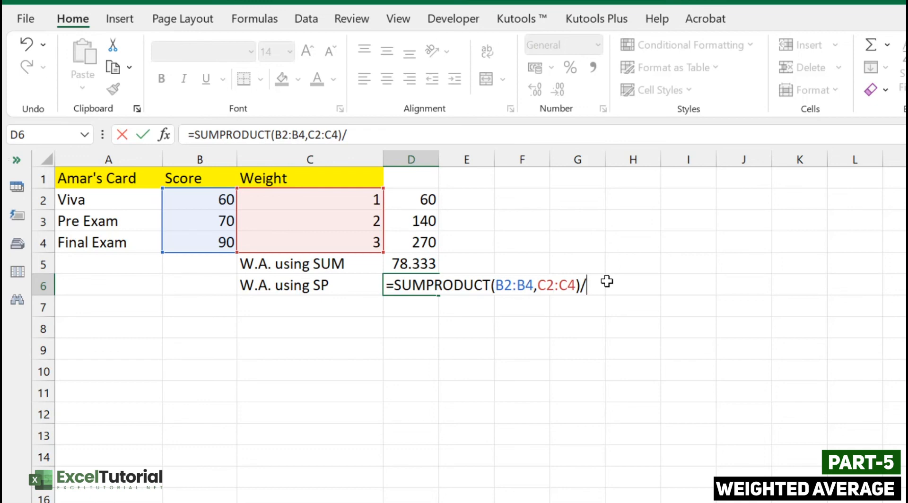
text(SUM()
drag(322, 200, 326, 245)
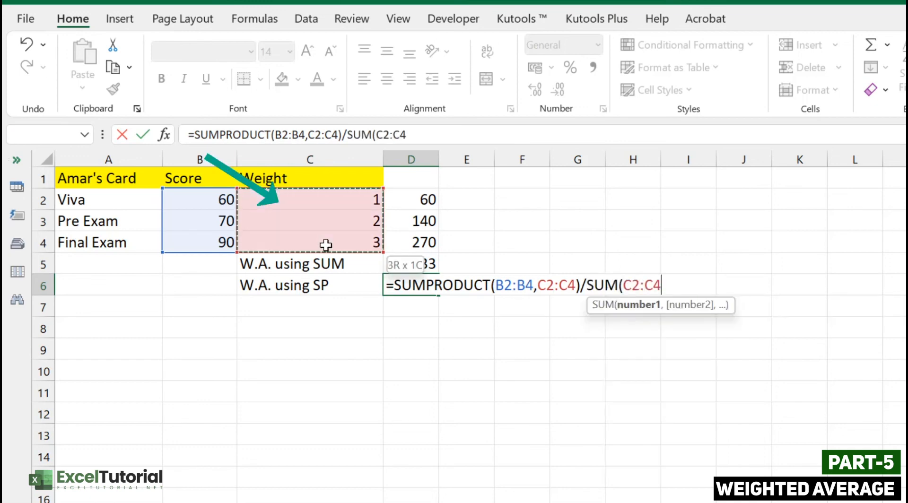
text())
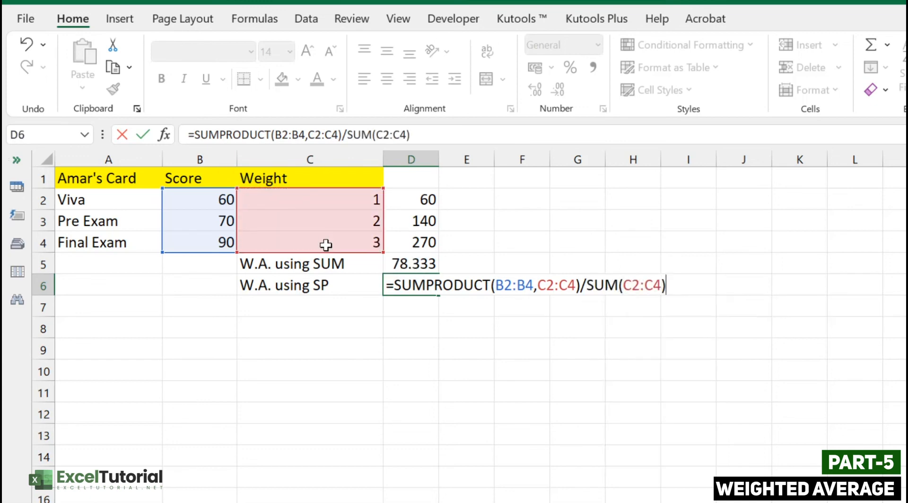
key(Return)
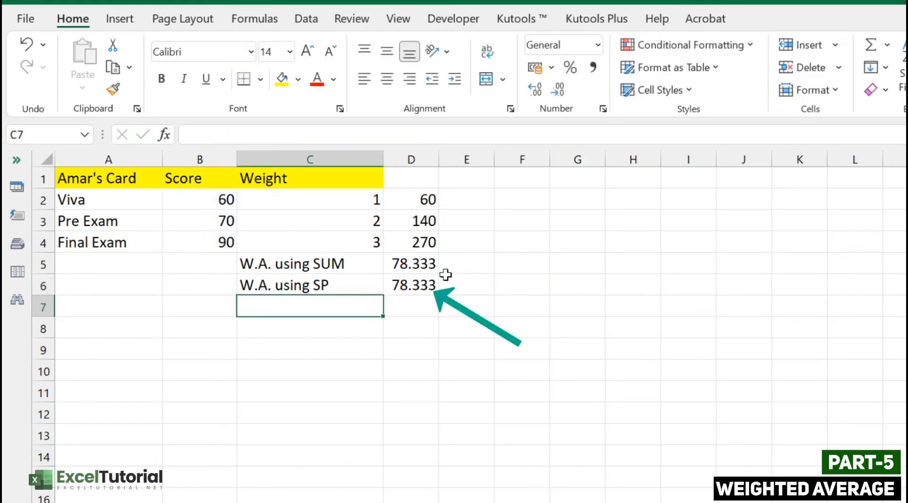
- Compare the SUM and SUMPRODUCT weighted averages in D5:D6, review their labels and source data, and inspect the formula in D6
drag(397, 265, 401, 285)
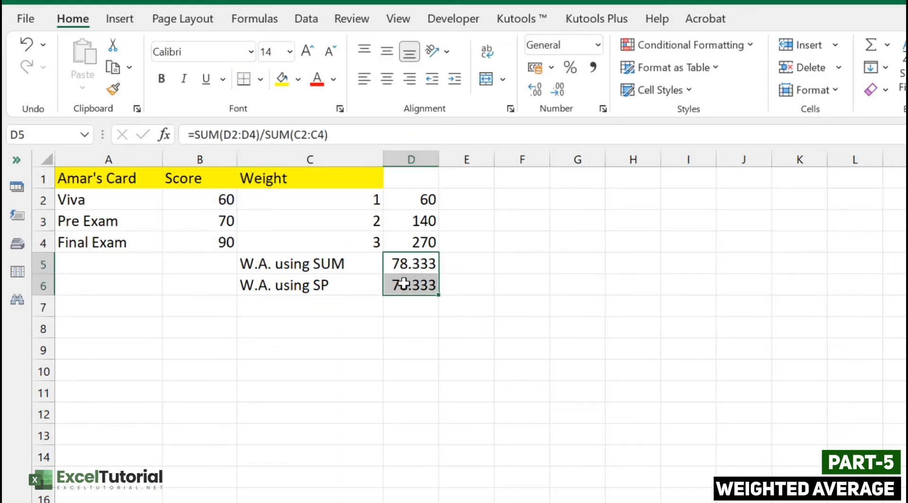
click(339, 268)
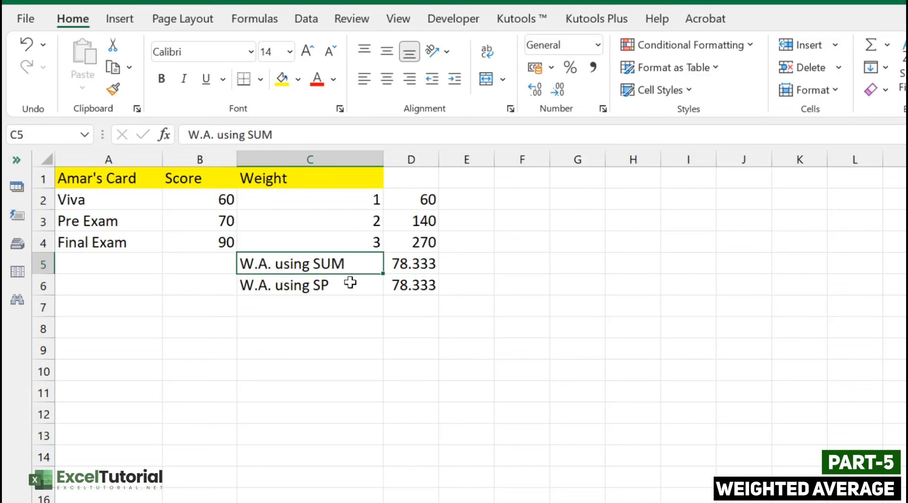
click(350, 285)
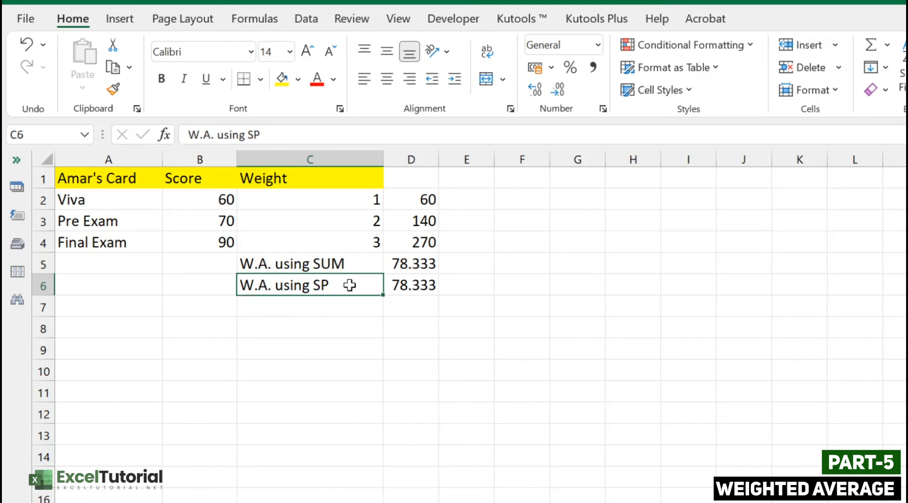
click(342, 259)
drag(211, 207, 307, 240)
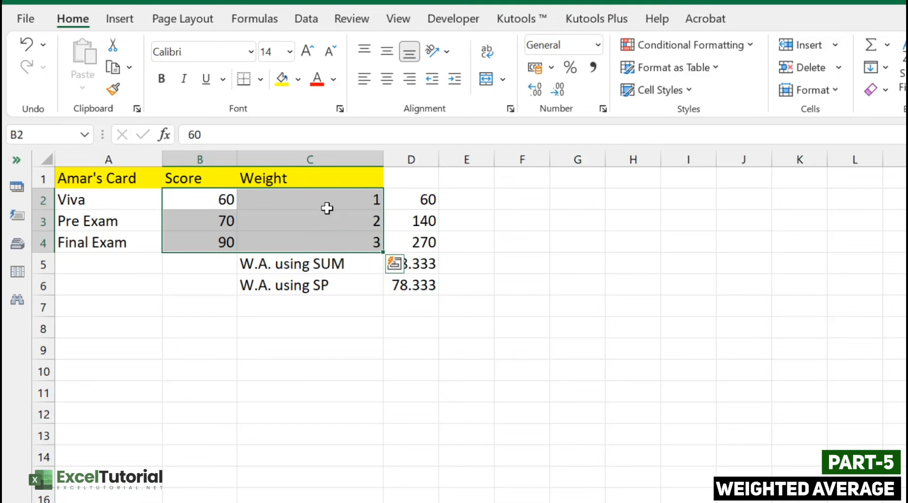
shift+click(298, 198)
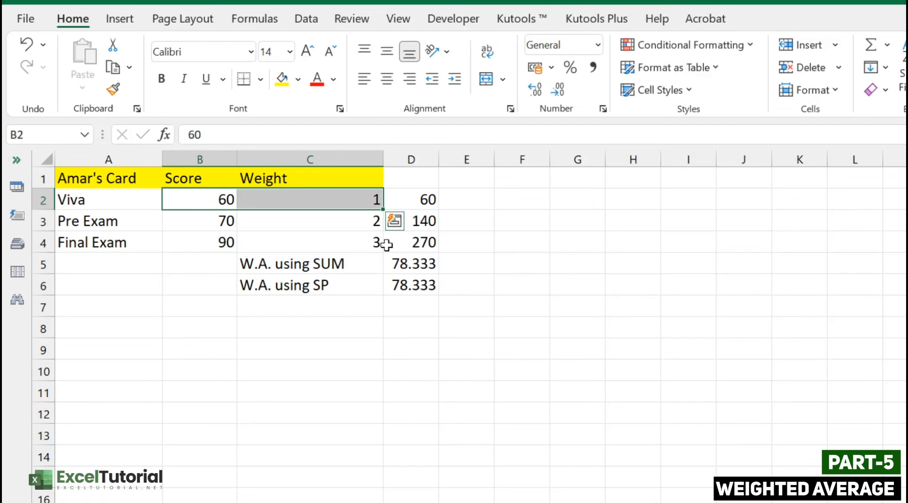
double_click(411, 285)
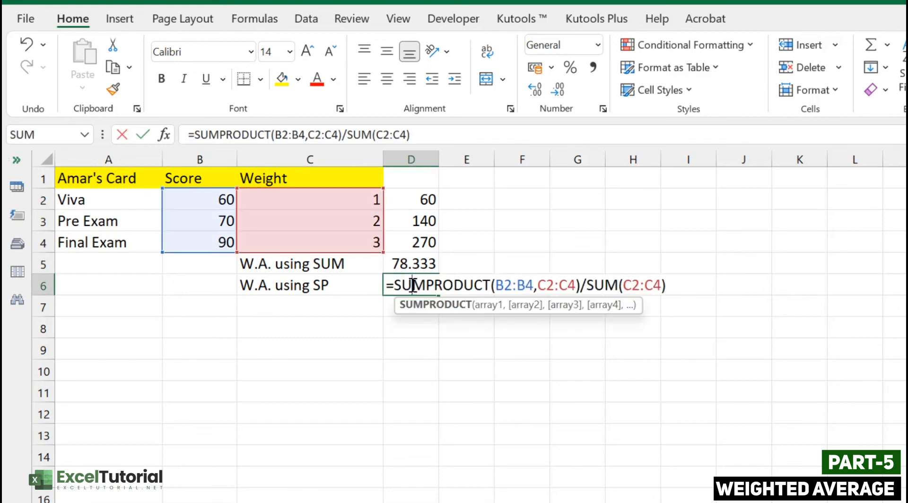